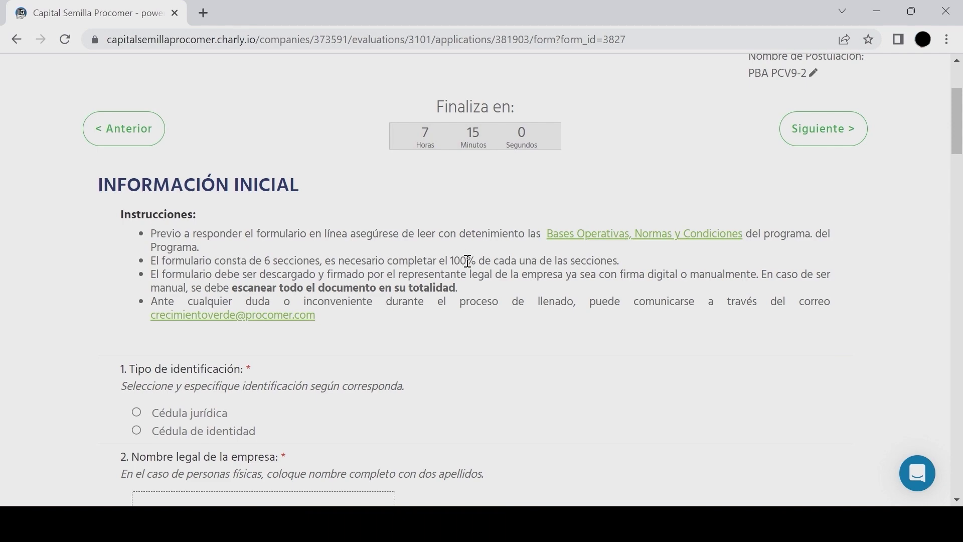
- Review the instructions and questions 1 to 18 of the INFORMACIÓN INICIAL section, from identification type to how the program was discovered
{"action": "scroll", "coordinate": [482, 354], "scroll_direction": "down", "scroll_amount": 3}
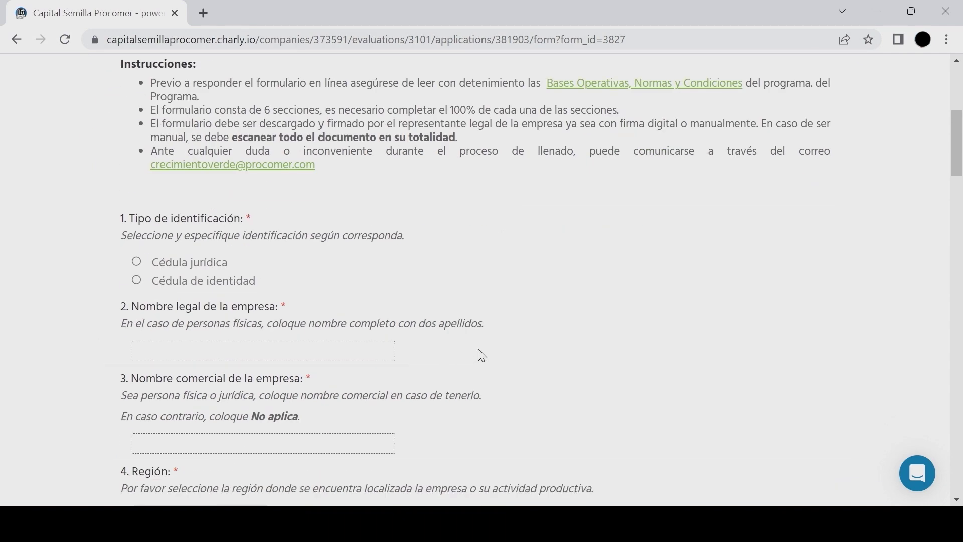
{"action": "scroll", "coordinate": [482, 355], "scroll_direction": "down", "scroll_amount": 3}
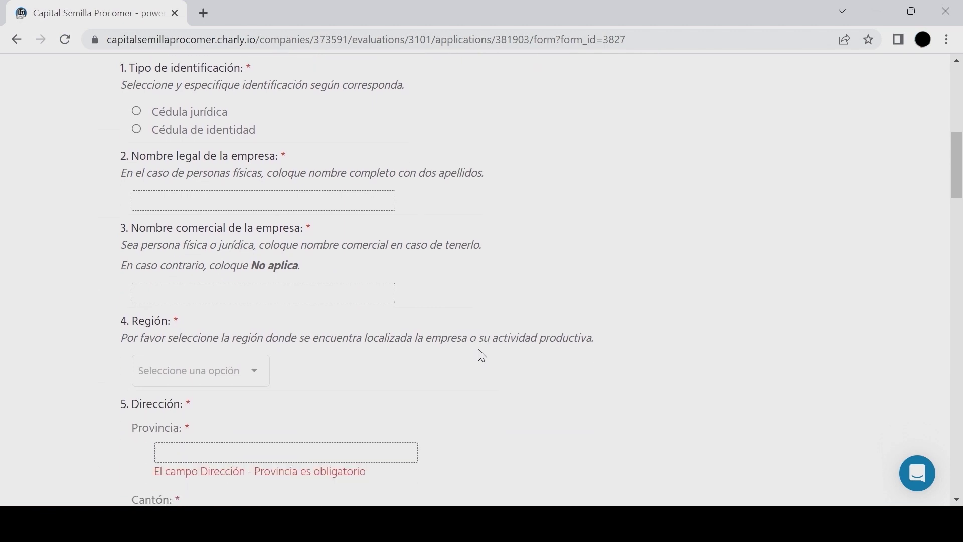
{"action": "scroll", "coordinate": [482, 355], "scroll_direction": "down", "scroll_amount": 1}
{"action": "scroll", "coordinate": [482, 355], "scroll_direction": "down", "scroll_amount": 3}
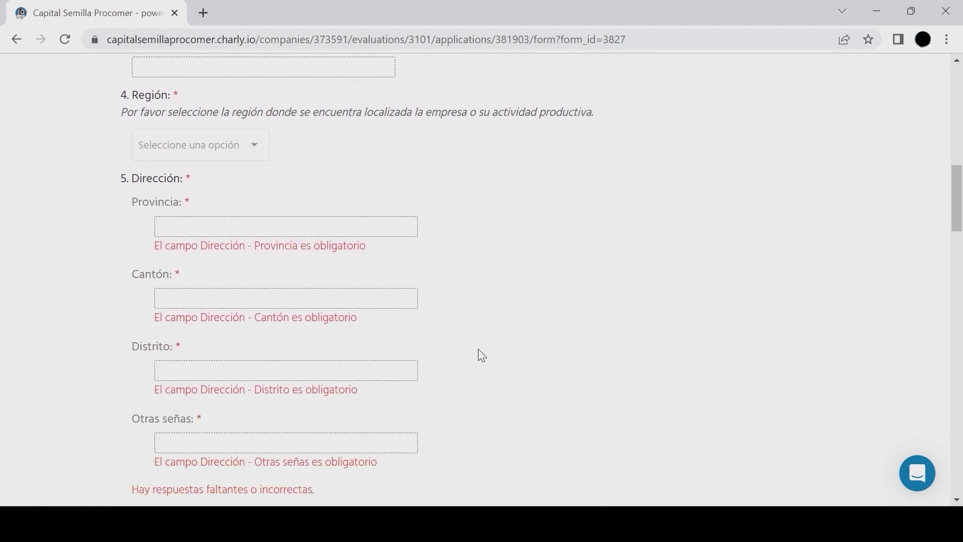
{"action": "scroll", "coordinate": [482, 355], "scroll_direction": "down", "scroll_amount": 4}
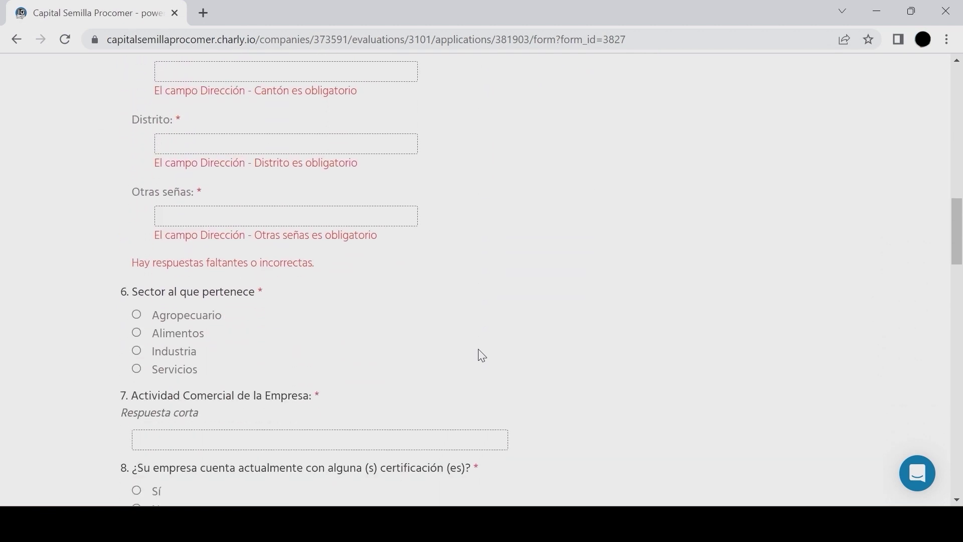
{"action": "scroll", "coordinate": [482, 355], "scroll_direction": "down", "scroll_amount": 10}
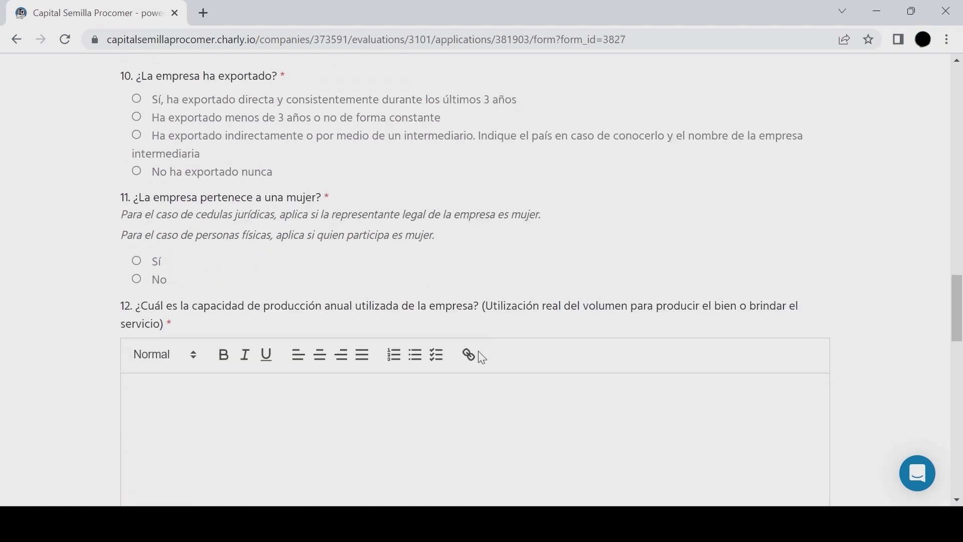
{"action": "scroll", "coordinate": [477, 354], "scroll_direction": "down", "scroll_amount": 20}
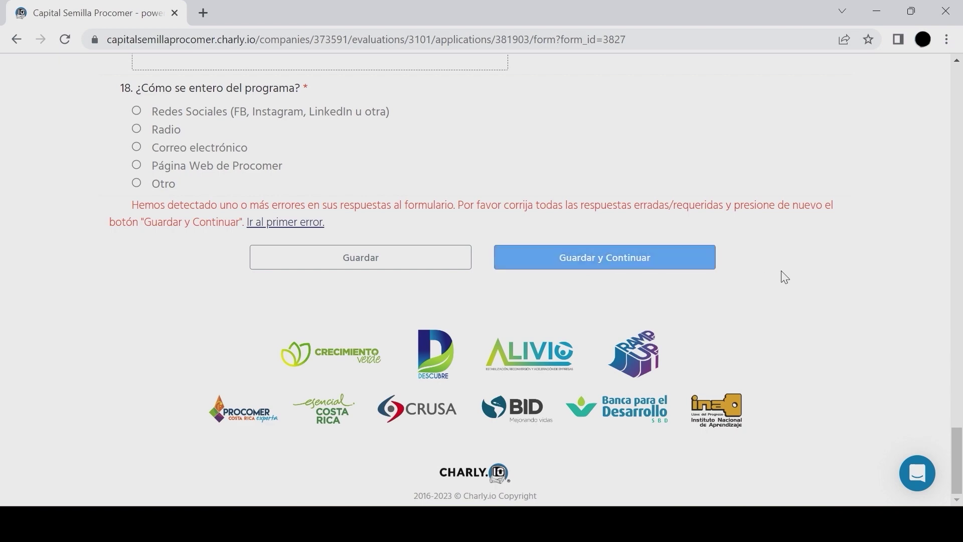
{"action": "scroll", "coordinate": [841, 293], "scroll_direction": "up", "scroll_amount": 12}
{"action": "scroll", "coordinate": [841, 292], "scroll_direction": "up", "scroll_amount": 15}
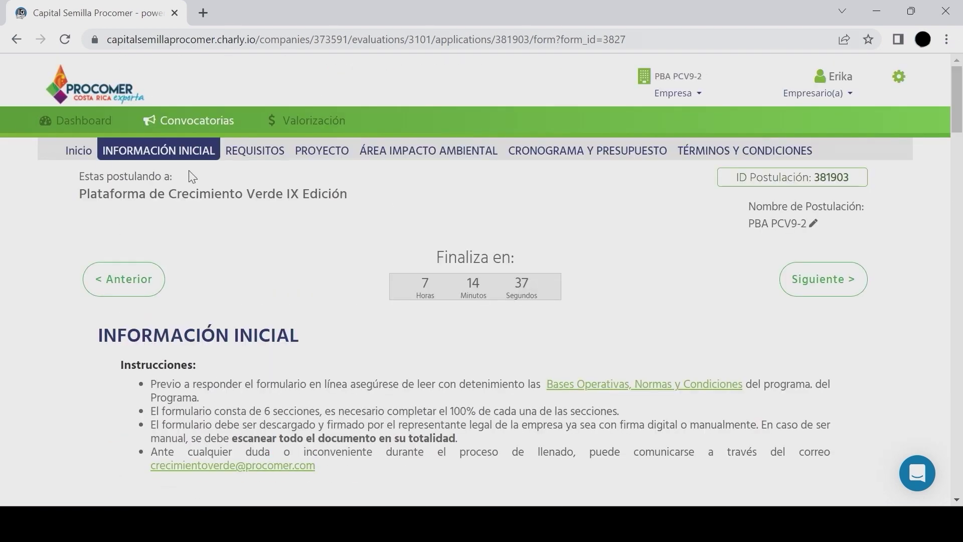
- Open the REQUISITOS section and review its attachment instructions and questions 1 to 7, through the PYMPA certification question
{"action": "left_click", "coordinate": [267, 153]}
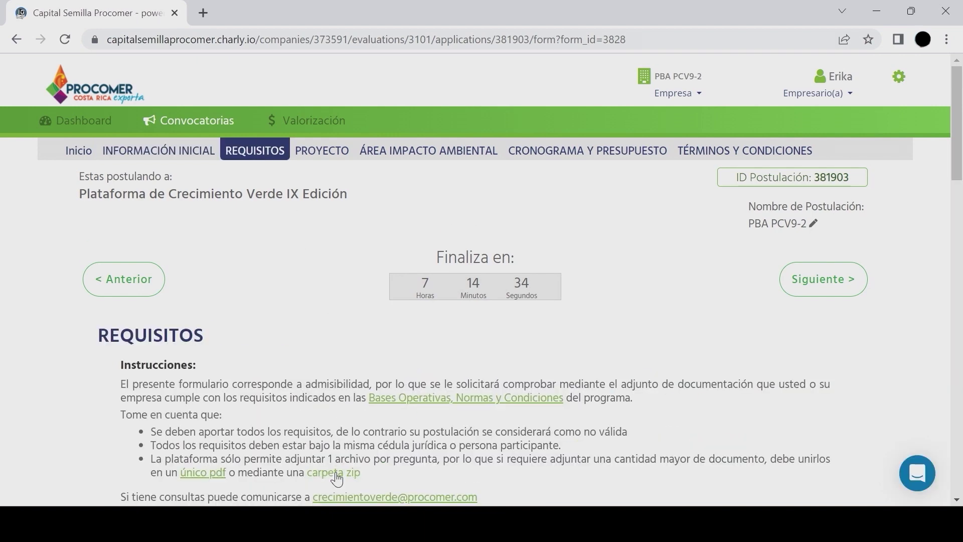
{"action": "scroll", "coordinate": [338, 426], "scroll_direction": "down", "scroll_amount": 1}
{"action": "scroll", "coordinate": [342, 438], "scroll_direction": "down", "scroll_amount": 1}
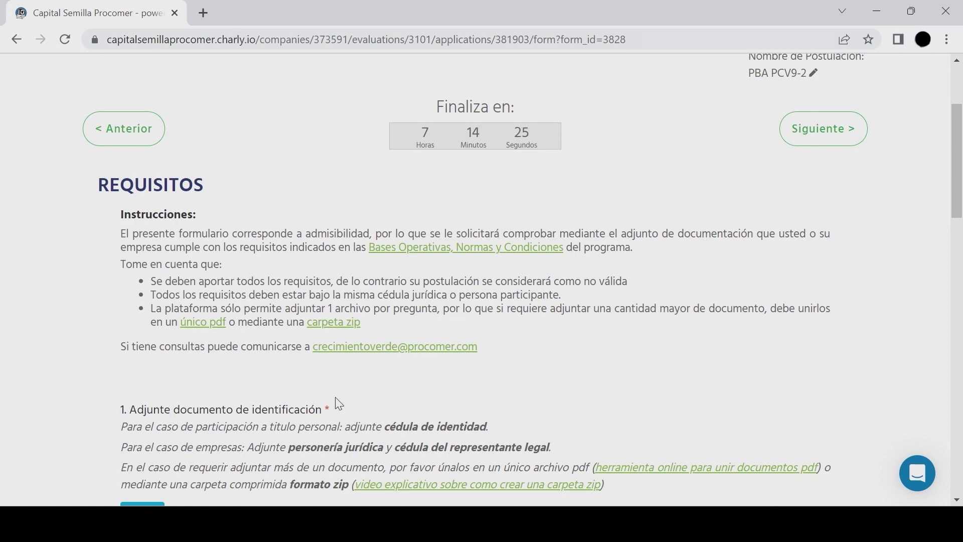
{"action": "scroll", "coordinate": [338, 401], "scroll_direction": "down", "scroll_amount": 3}
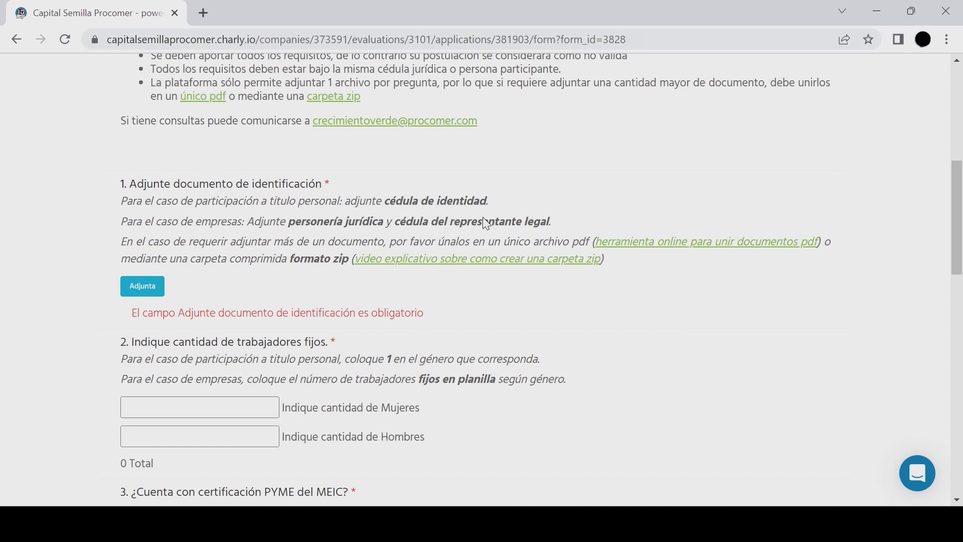
{"action": "scroll", "coordinate": [343, 268], "scroll_direction": "down", "scroll_amount": 4}
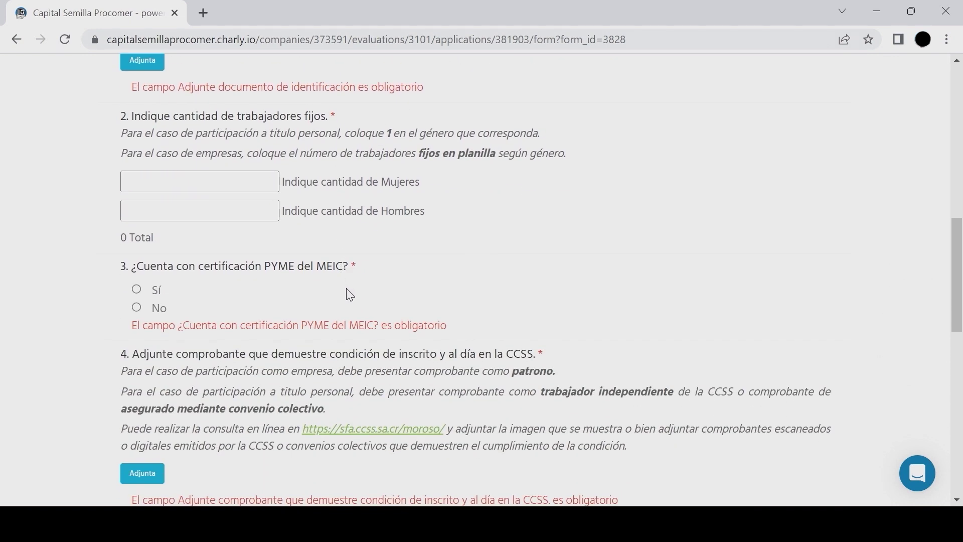
{"action": "scroll", "coordinate": [350, 295], "scroll_direction": "down", "scroll_amount": 4}
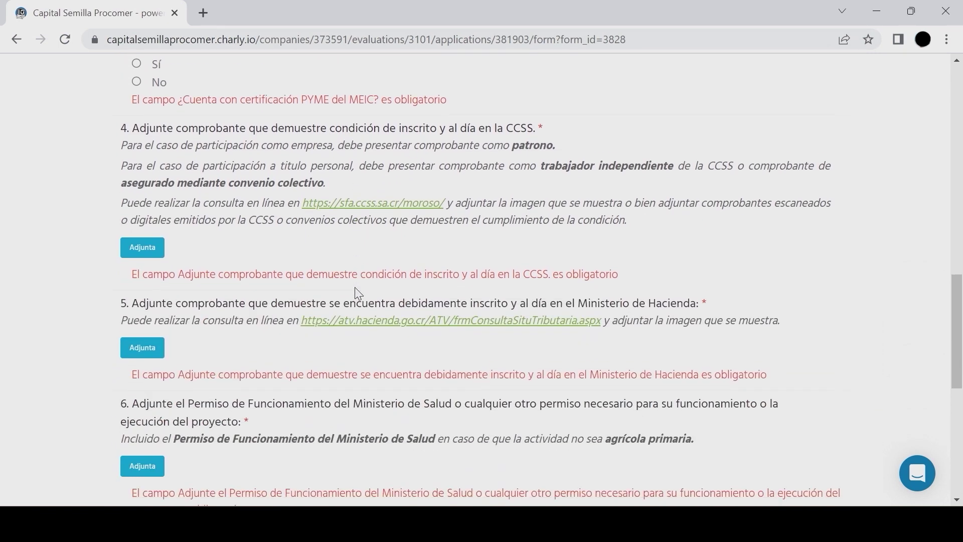
{"action": "scroll", "coordinate": [358, 294], "scroll_direction": "down", "scroll_amount": 3}
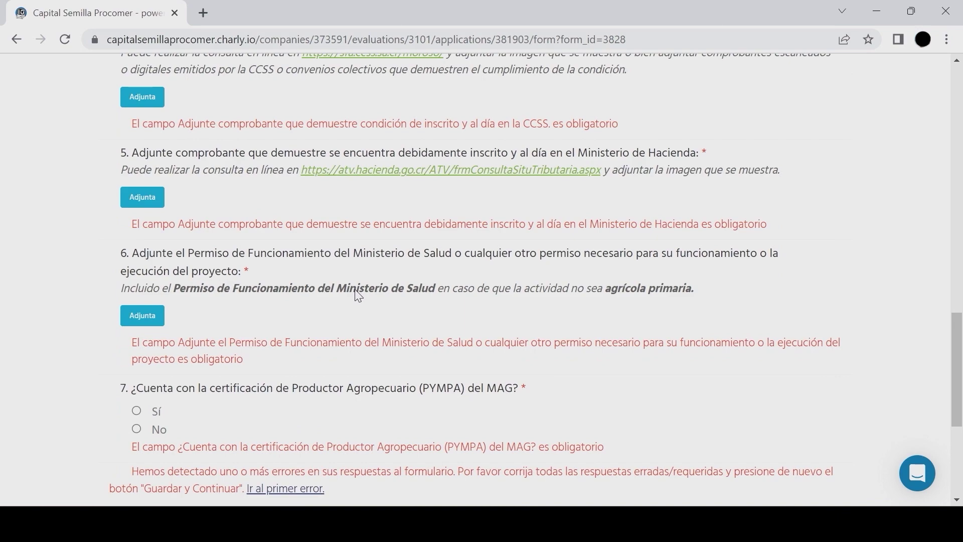
{"action": "scroll", "coordinate": [358, 295], "scroll_direction": "down", "scroll_amount": 4}
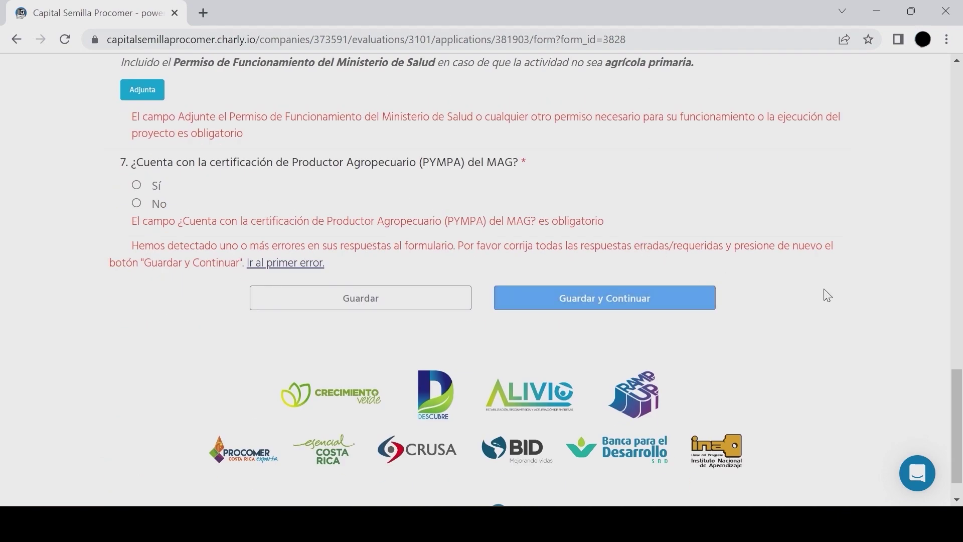
{"action": "scroll", "coordinate": [856, 314], "scroll_direction": "up", "scroll_amount": 20}
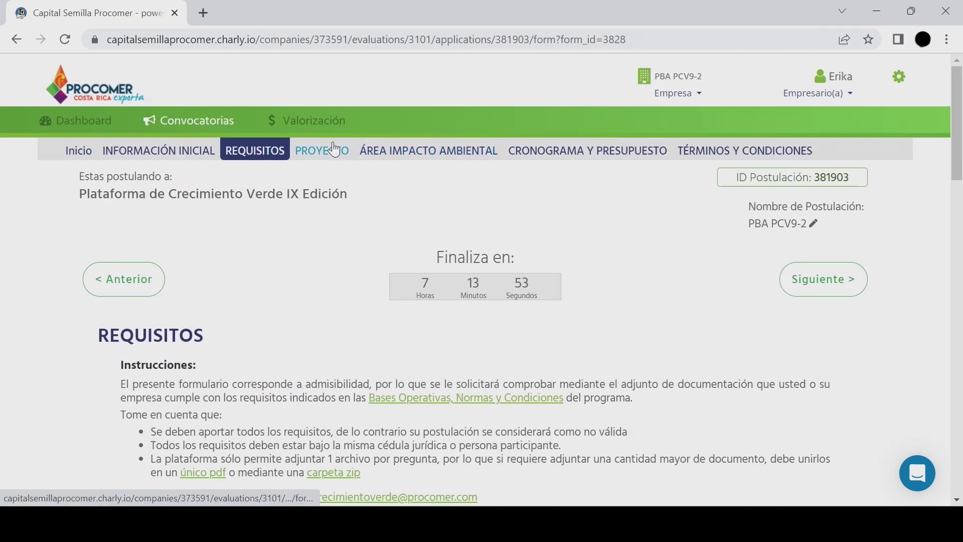
- Open the PROYECTO section and review the project name, general and specific objectives, and technical description and justification questions
{"action": "left_click", "coordinate": [334, 145]}
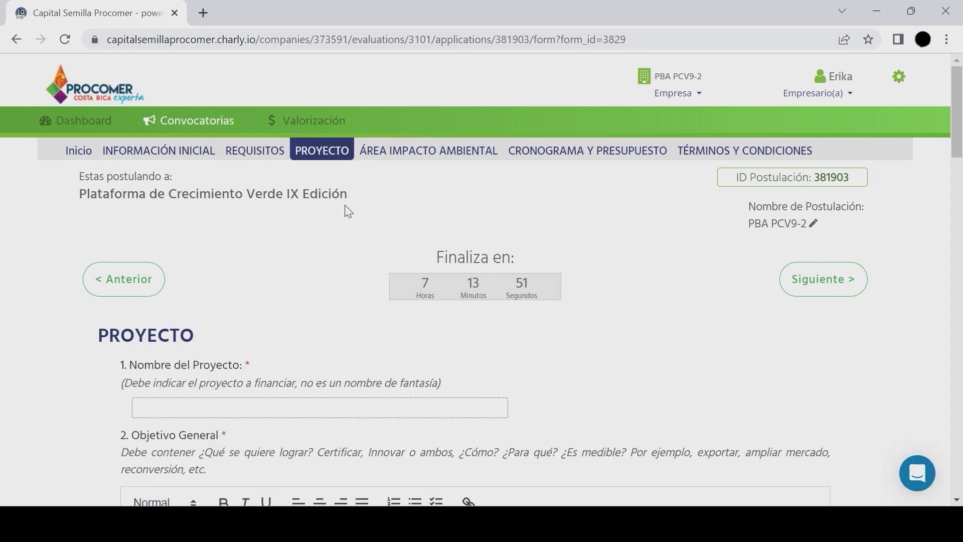
{"action": "scroll", "coordinate": [389, 346], "scroll_direction": "down", "scroll_amount": 2}
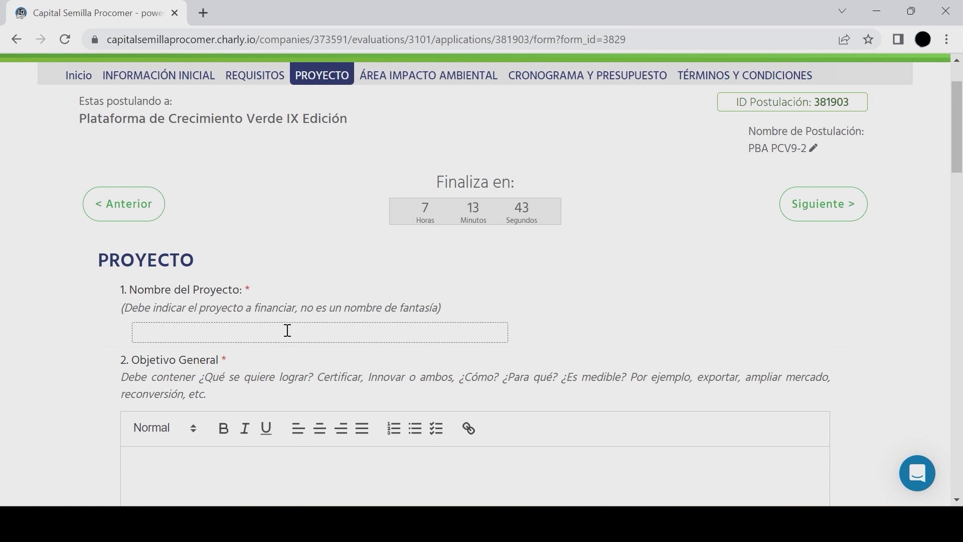
{"action": "scroll", "coordinate": [288, 330], "scroll_direction": "down", "scroll_amount": 3}
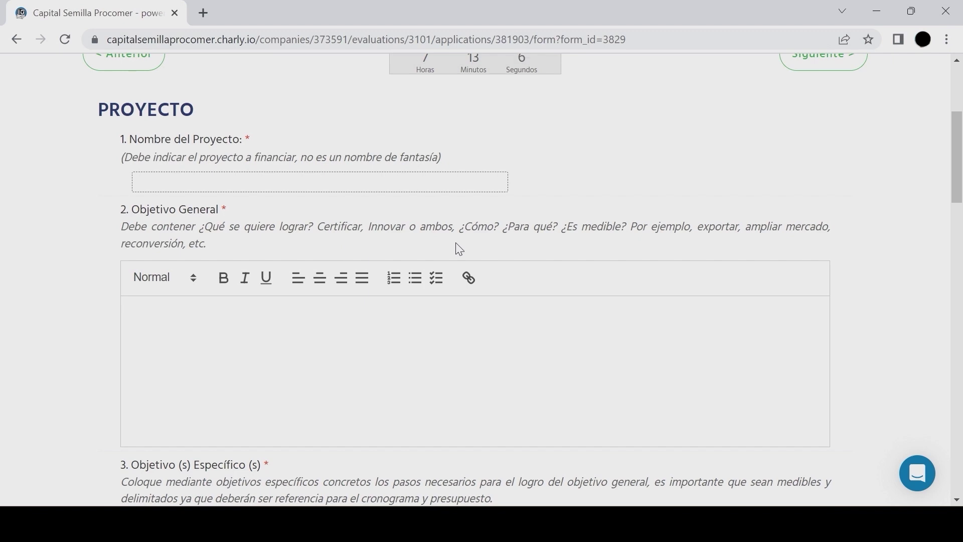
{"action": "scroll", "coordinate": [563, 348], "scroll_direction": "down", "scroll_amount": 5}
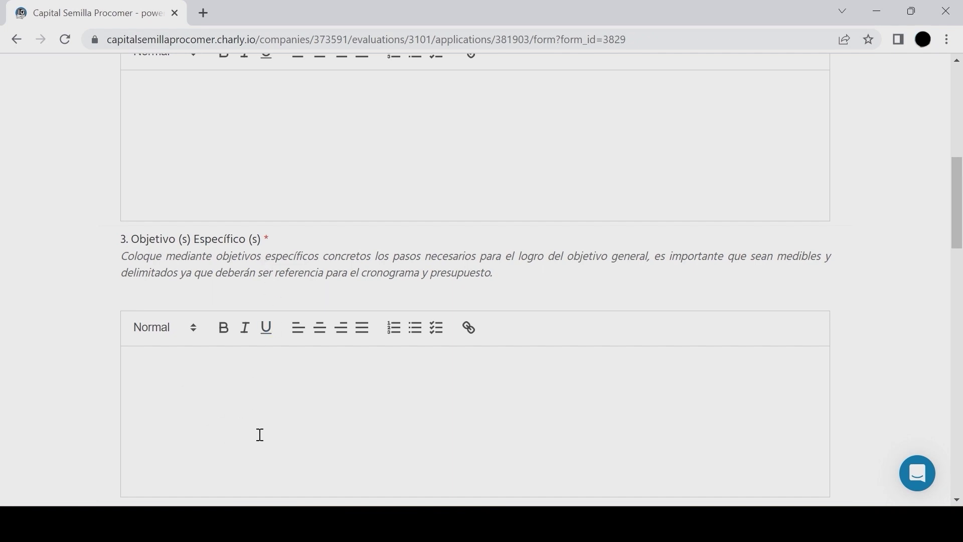
{"action": "scroll", "coordinate": [542, 412], "scroll_direction": "down", "scroll_amount": 3}
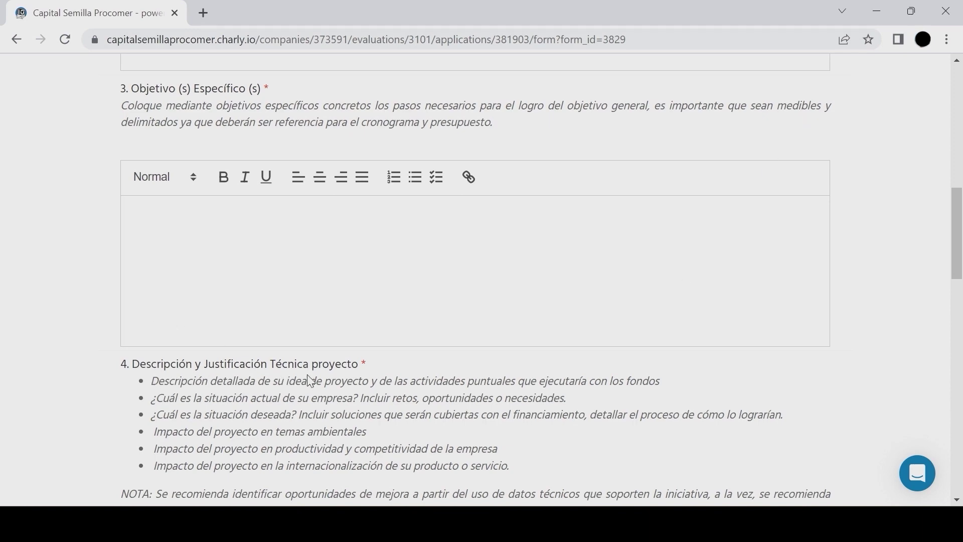
{"action": "scroll", "coordinate": [375, 392], "scroll_direction": "down", "scroll_amount": 2}
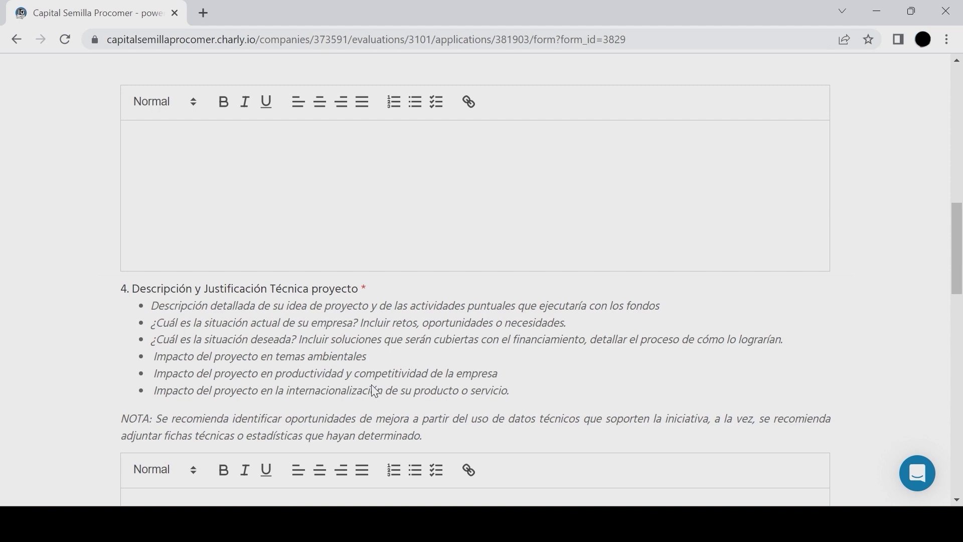
{"action": "scroll", "coordinate": [351, 402], "scroll_direction": "down", "scroll_amount": 9}
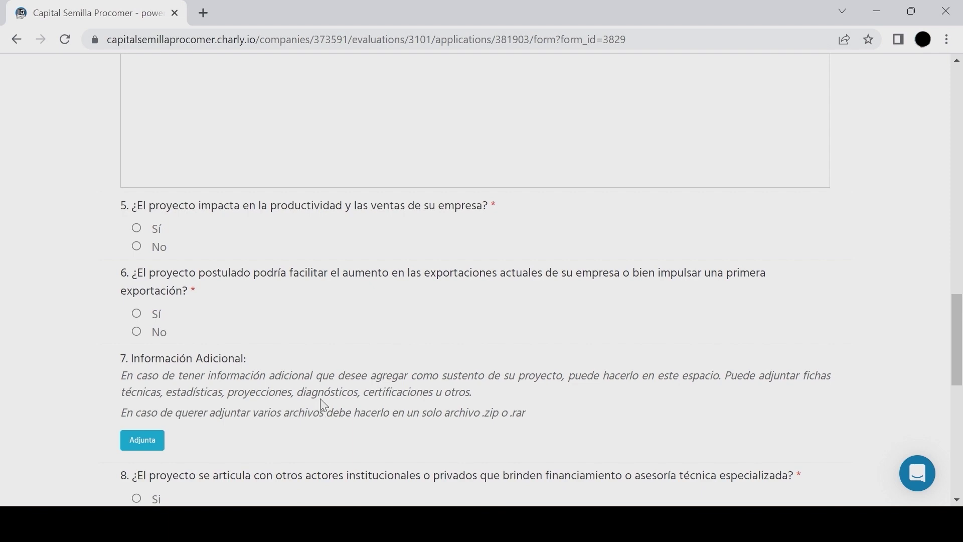
- Answer Sí on whether the project impacts productivity and sales, check the remaining questions, and submit the PROYECTO section with Guardar y Continuar
{"action": "left_click", "coordinate": [137, 229]}
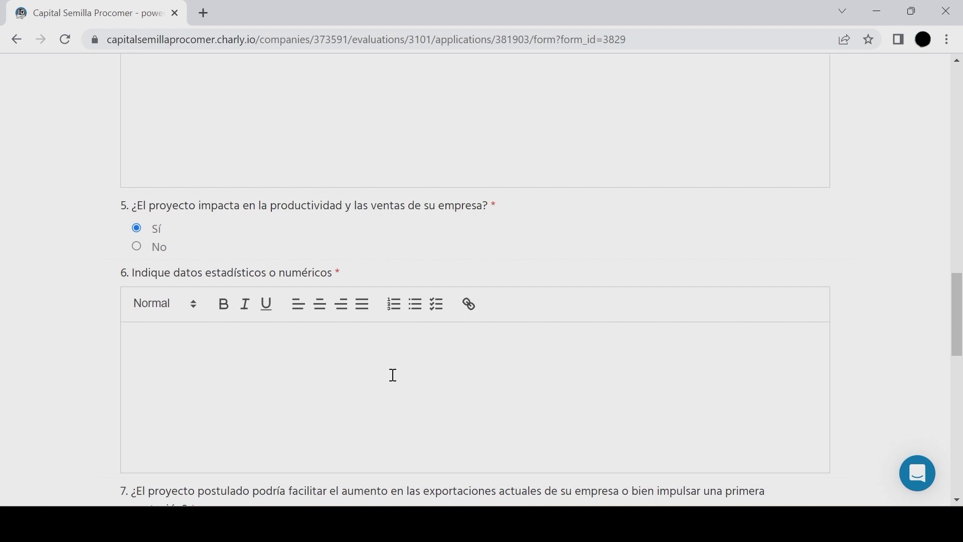
{"action": "scroll", "coordinate": [389, 387], "scroll_direction": "down", "scroll_amount": 9}
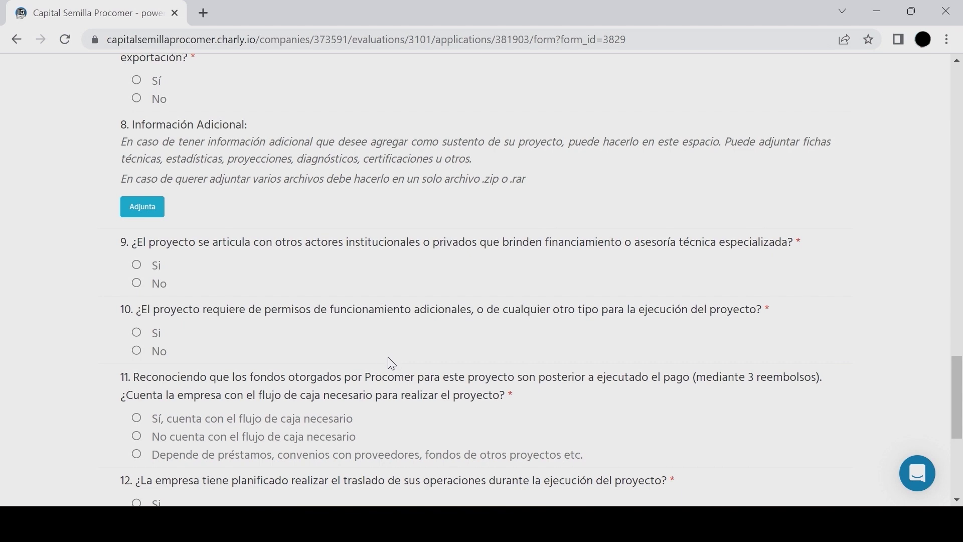
{"action": "scroll", "coordinate": [392, 363], "scroll_direction": "down", "scroll_amount": 2}
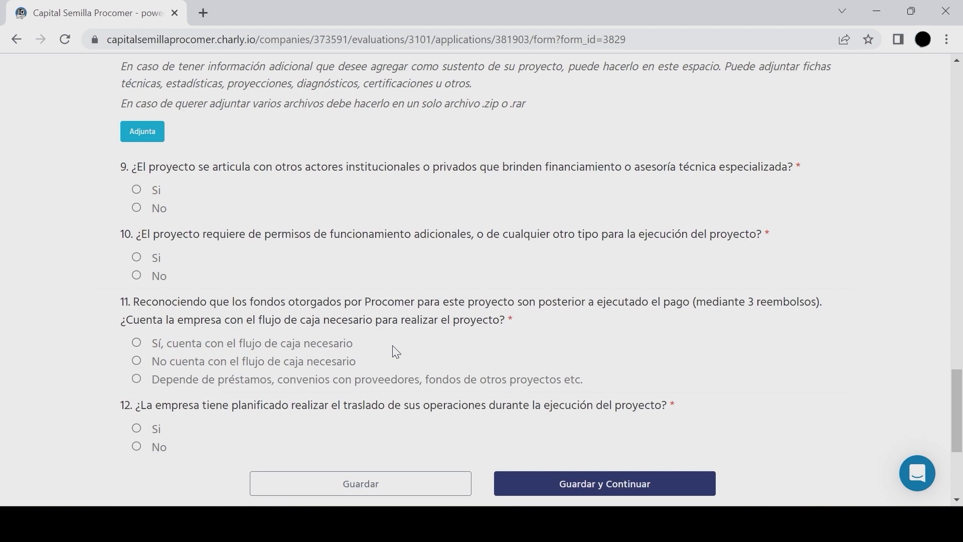
{"action": "scroll", "coordinate": [613, 445], "scroll_direction": "down", "scroll_amount": 1}
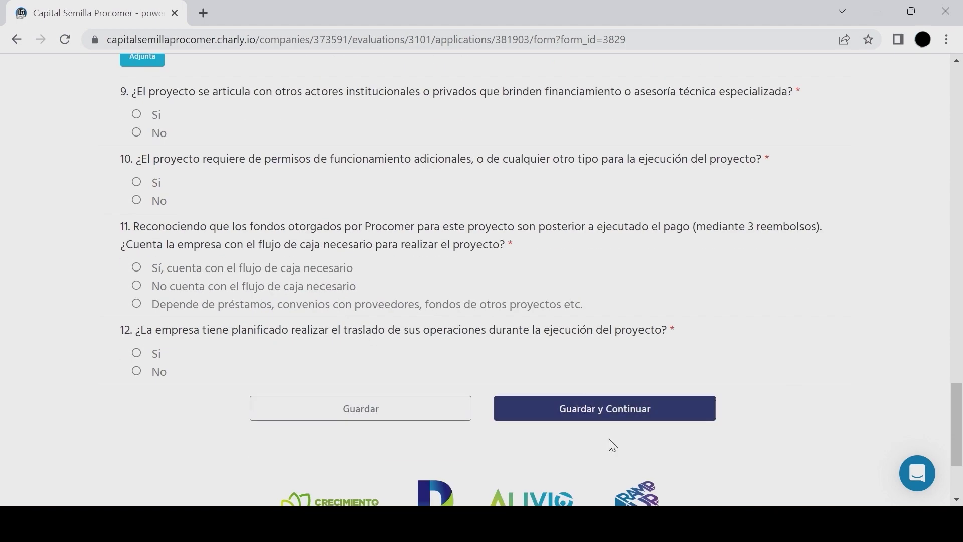
{"action": "left_click", "coordinate": [642, 415]}
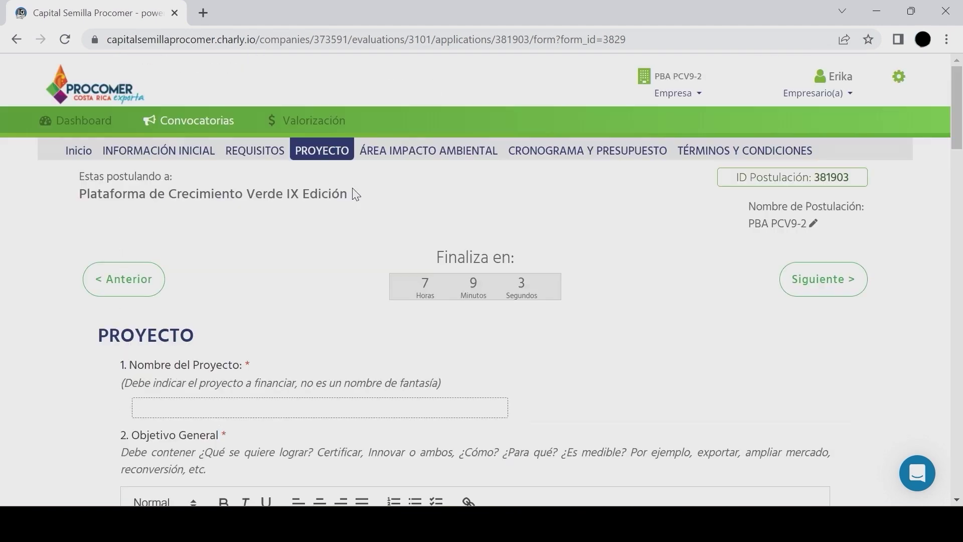
- Open the ÁREA IMPACTO AMBIENTAL section and select Reducción energética as the project's environmental area
{"action": "left_click", "coordinate": [406, 155]}
{"action": "scroll", "coordinate": [514, 293], "scroll_direction": "down", "scroll_amount": 3}
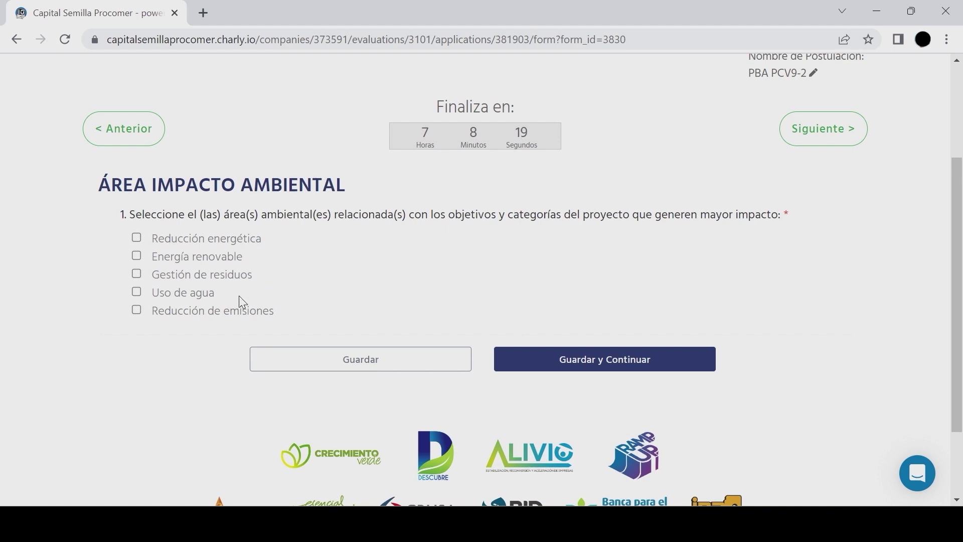
{"action": "left_click", "coordinate": [136, 238]}
{"action": "scroll", "coordinate": [300, 357], "scroll_direction": "down", "scroll_amount": 1}
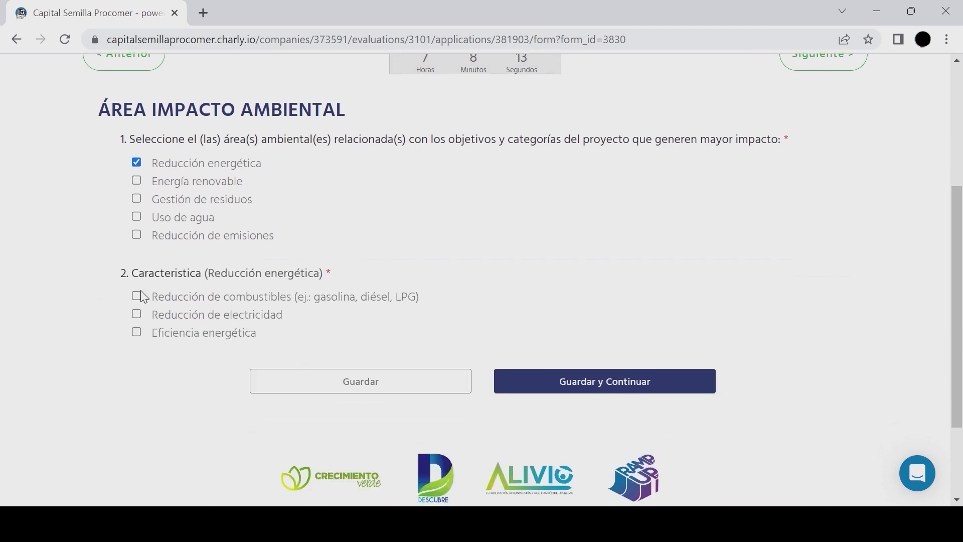
- Select Eficiencia energética as the characteristic and Facturas as the indicator record, and answer No for records of the last 6 months
{"action": "left_click", "coordinate": [139, 335]}
{"action": "scroll", "coordinate": [141, 351], "scroll_direction": "down", "scroll_amount": 3}
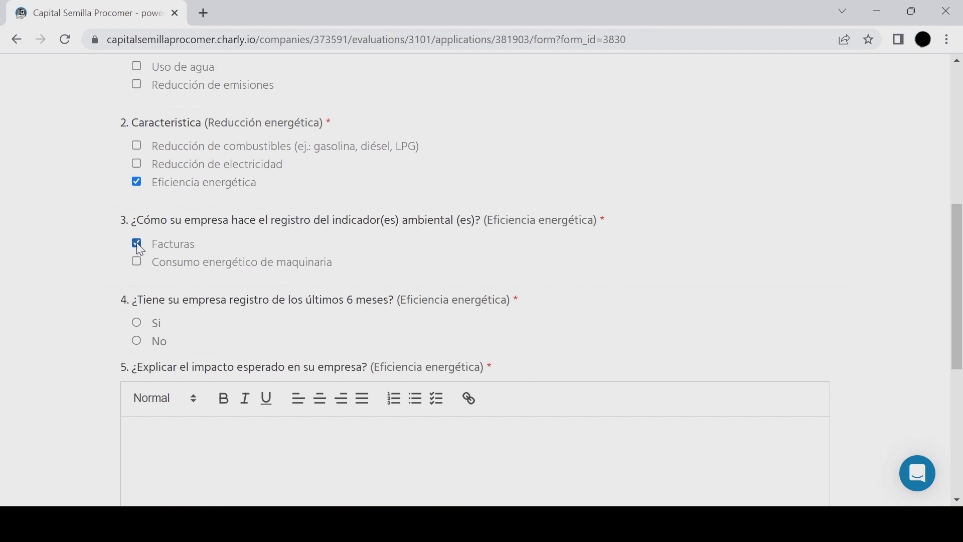
{"action": "scroll", "coordinate": [185, 366], "scroll_direction": "down", "scroll_amount": 1}
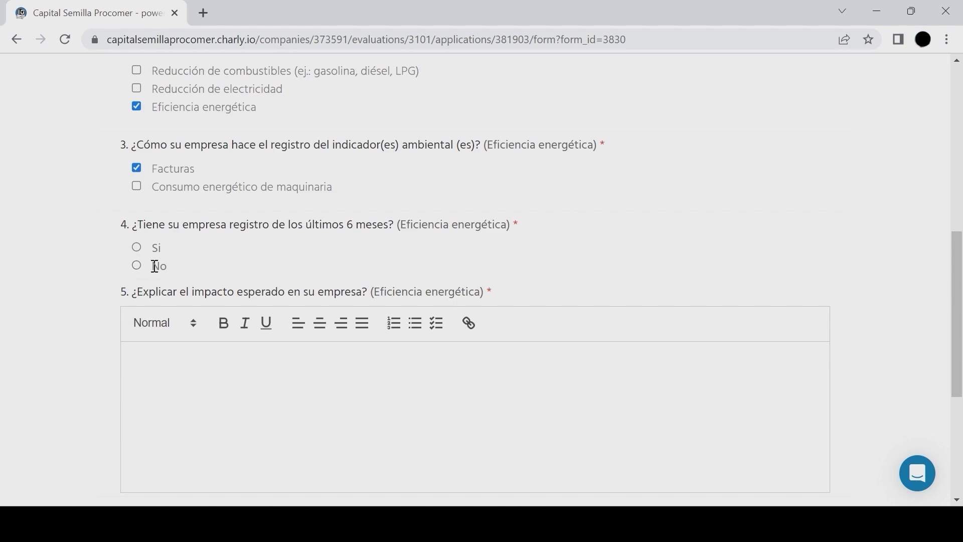
{"action": "left_click", "coordinate": [136, 266]}
{"action": "scroll", "coordinate": [262, 305], "scroll_direction": "down", "scroll_amount": 3}
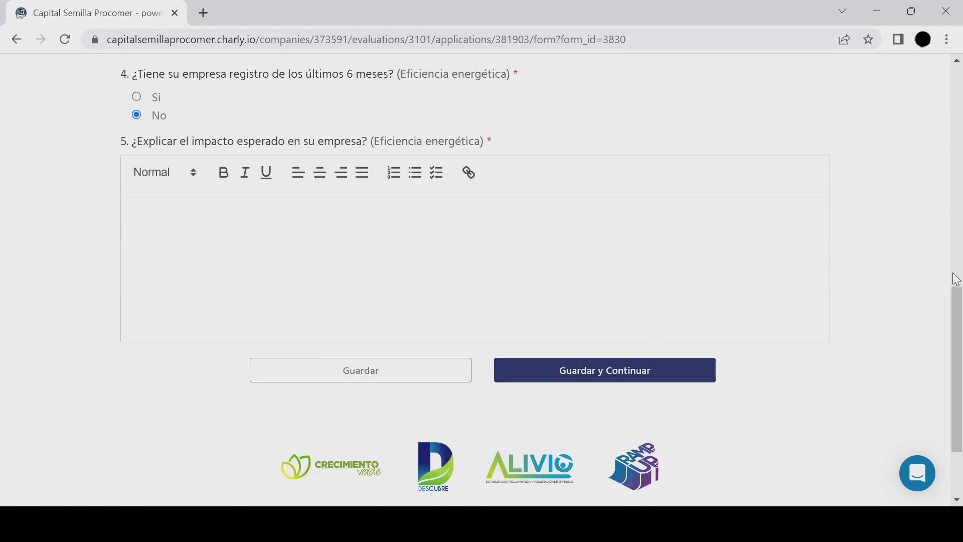
- Save the environmental impact section, continue to CRONOGRAMA Y PRESUPUESTO, and read its instructions on the three reimbursements
{"action": "left_click", "coordinate": [634, 371]}
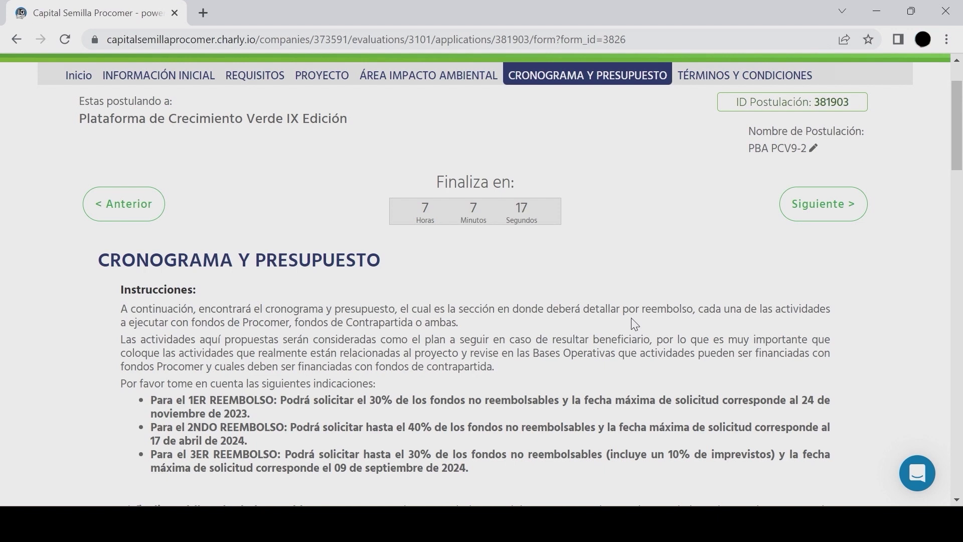
{"action": "scroll", "coordinate": [633, 318], "scroll_direction": "down", "scroll_amount": 1}
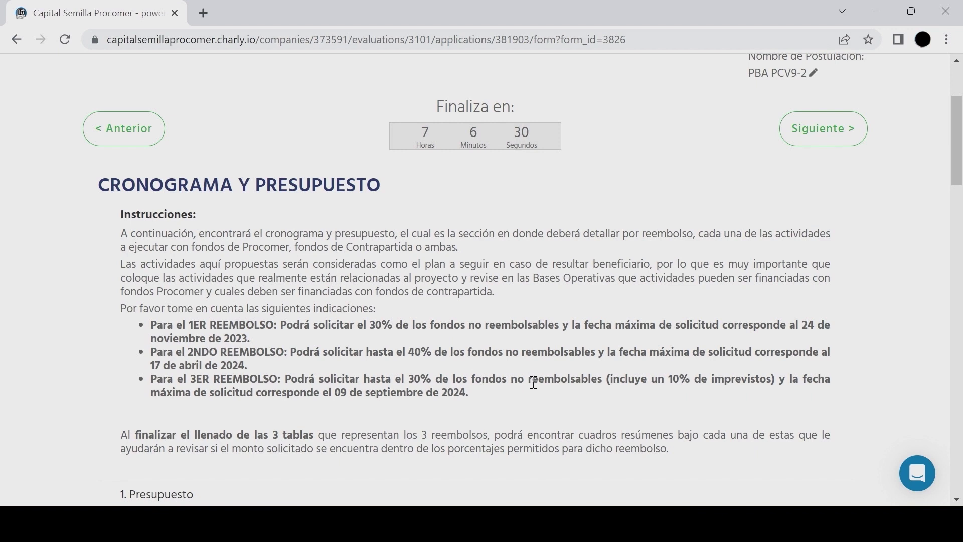
{"action": "scroll", "coordinate": [541, 371], "scroll_direction": "down", "scroll_amount": 2}
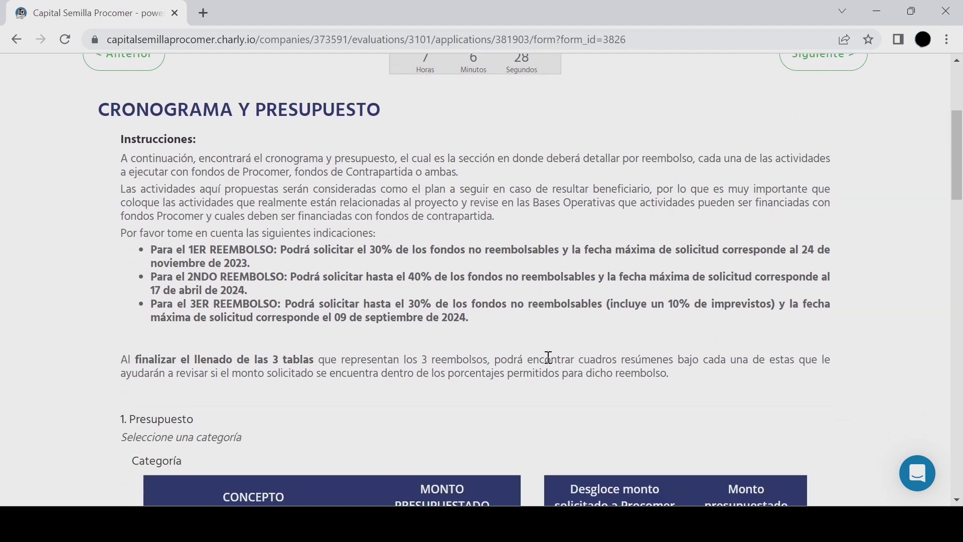
- Expand the REEMBOLSO I activity table below the budget summary and examine its columns from Actividades to Monto presupuestado de contrapartida
{"action": "scroll", "coordinate": [548, 357], "scroll_direction": "down", "scroll_amount": 4}
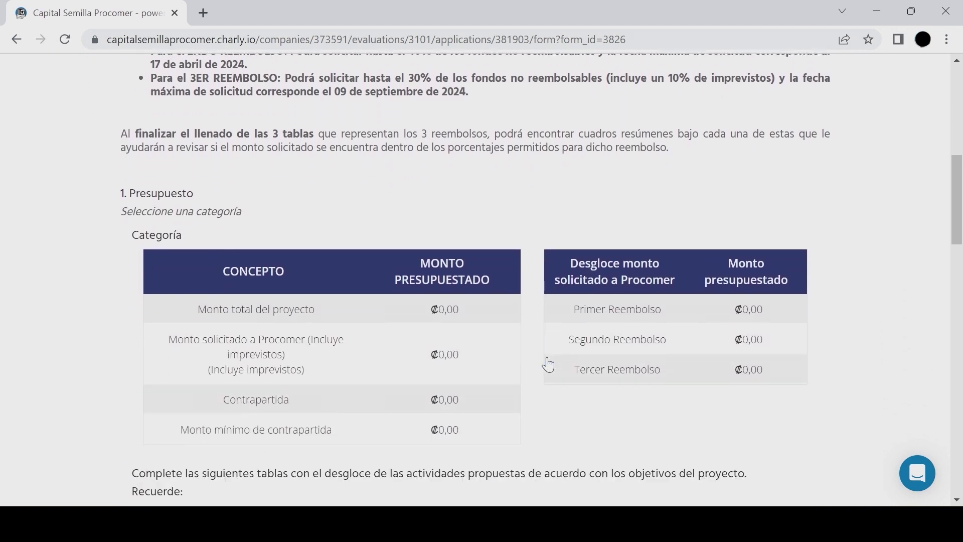
{"action": "scroll", "coordinate": [549, 365], "scroll_direction": "down", "scroll_amount": 2}
{"action": "scroll", "coordinate": [549, 363], "scroll_direction": "down", "scroll_amount": 2}
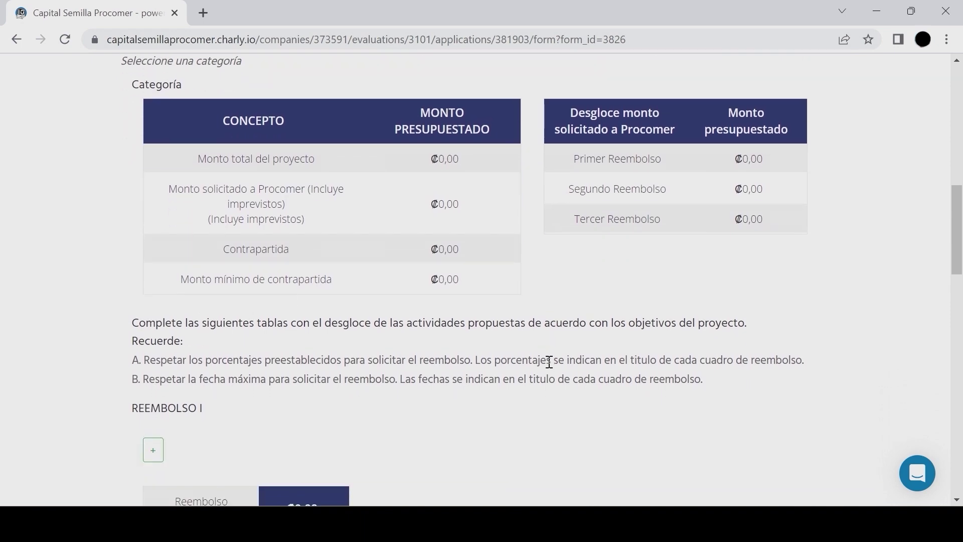
{"action": "scroll", "coordinate": [378, 356], "scroll_direction": "down", "scroll_amount": 3}
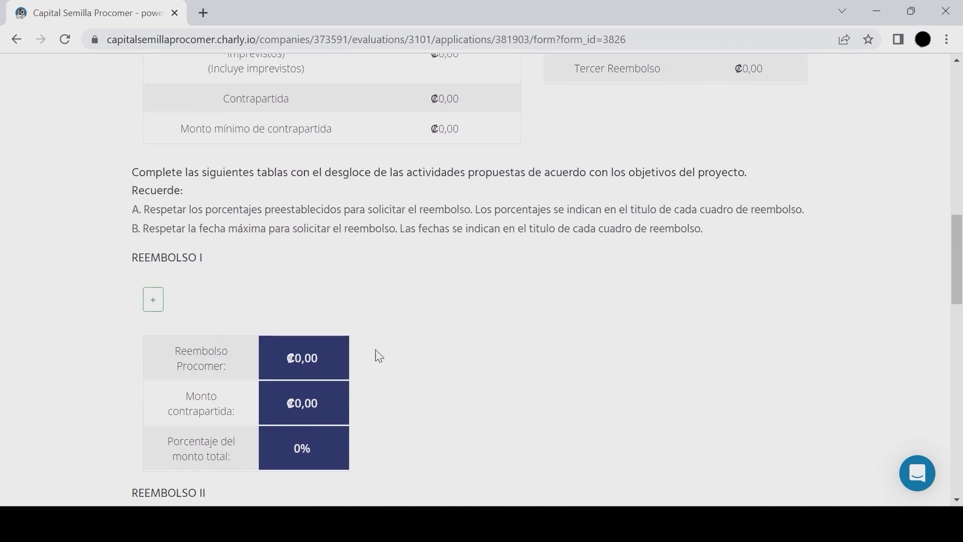
{"action": "left_click", "coordinate": [155, 306]}
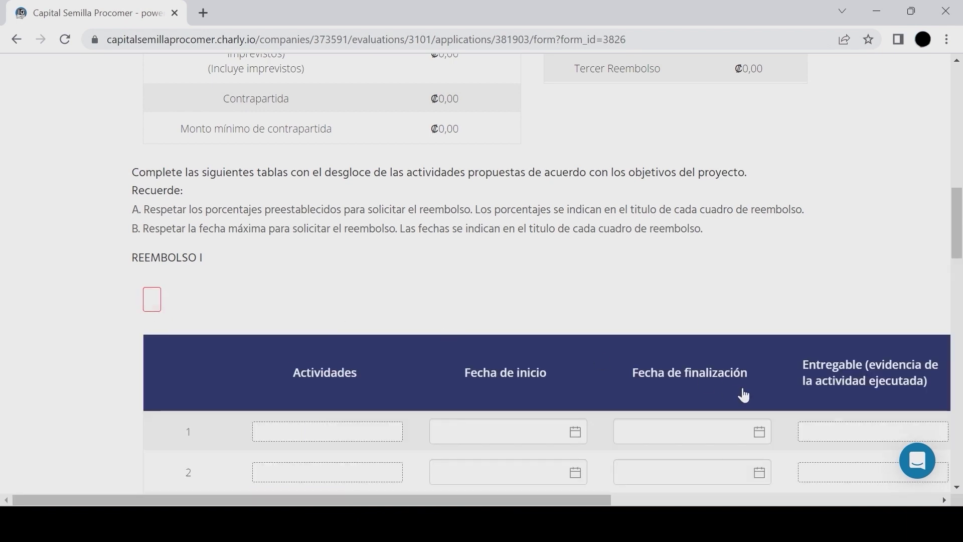
{"action": "scroll", "coordinate": [723, 389], "scroll_direction": "down", "scroll_amount": 3}
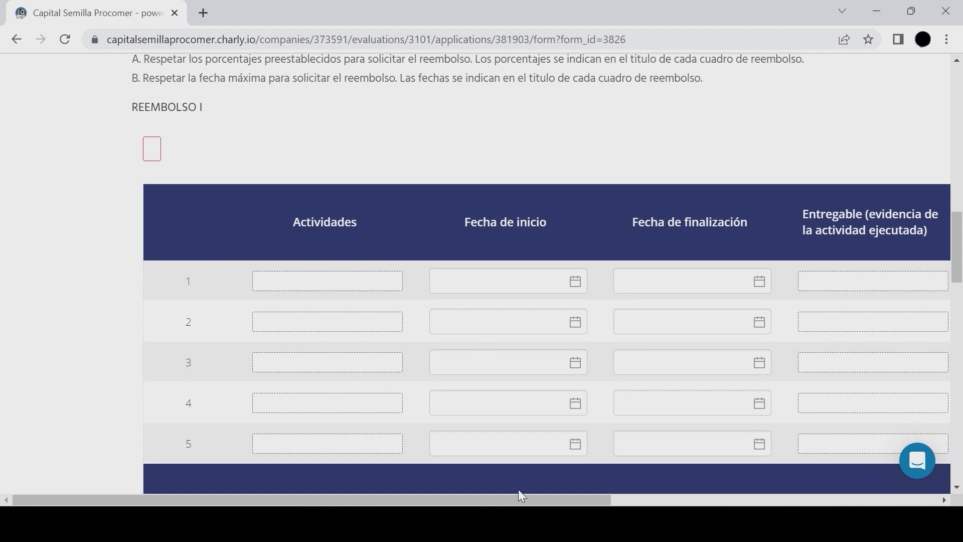
{"action": "left_click_drag", "start_coordinate": [519, 497], "coordinate": [650, 497]}
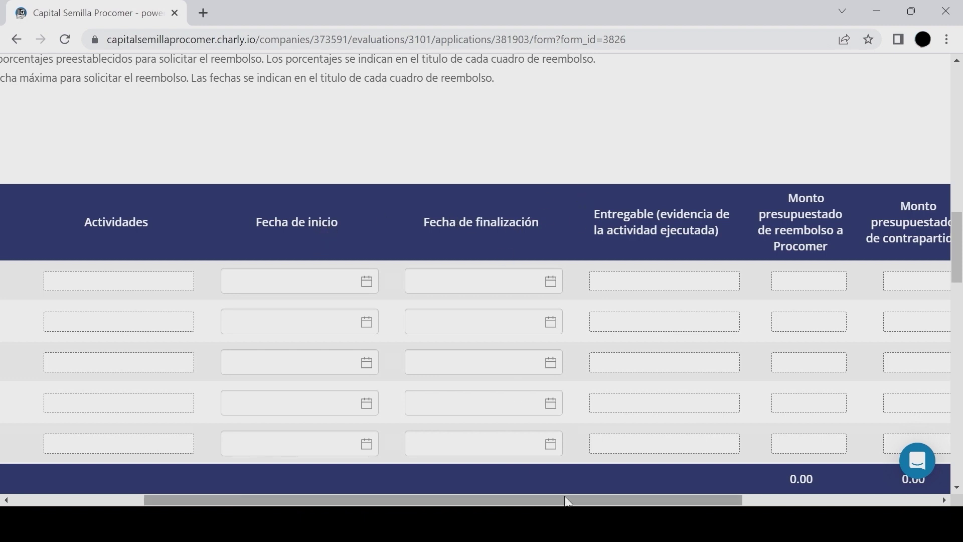
{"action": "left_click_drag", "start_coordinate": [568, 501], "coordinate": [596, 504]}
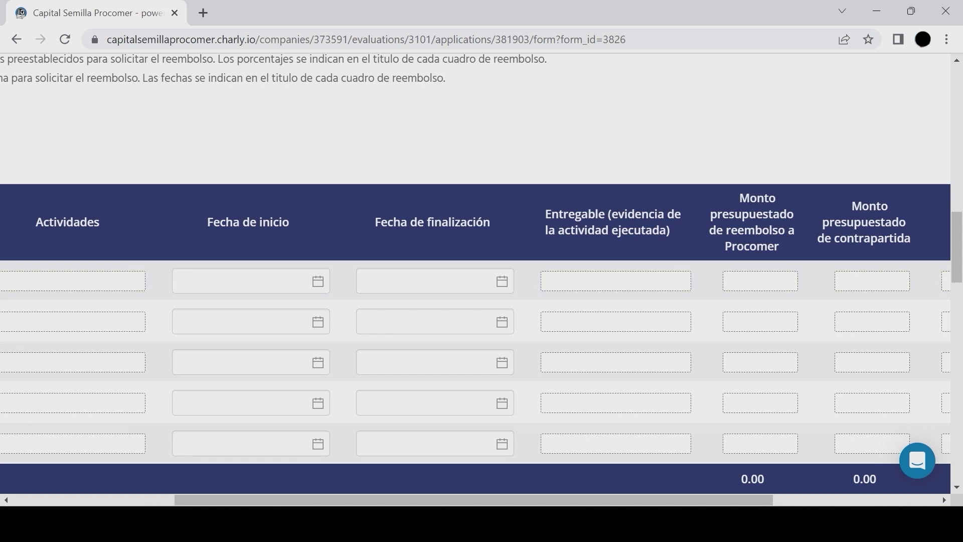
{"action": "left_click_drag", "start_coordinate": [764, 499], "coordinate": [610, 316]}
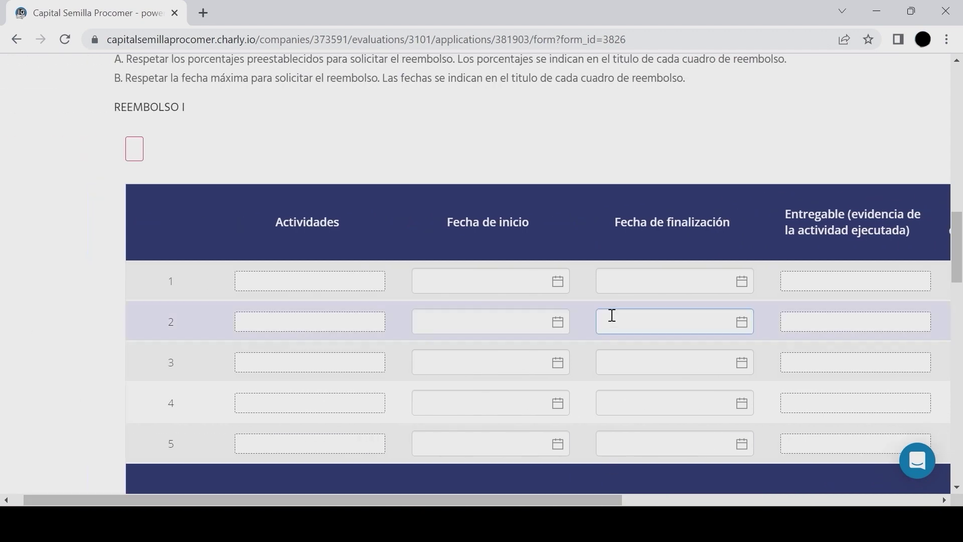
- Expand the REEMBOLSO II activity table and check its rows for activities, dates and deliverables
{"action": "scroll", "coordinate": [614, 383], "scroll_direction": "down", "scroll_amount": 5}
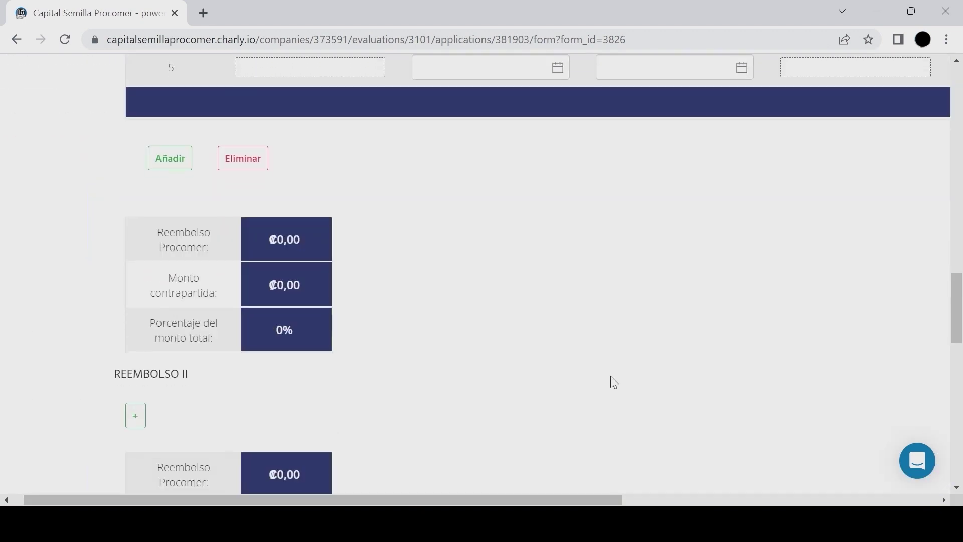
{"action": "left_click", "coordinate": [139, 426]}
{"action": "scroll", "coordinate": [872, 400], "scroll_direction": "down", "scroll_amount": 5}
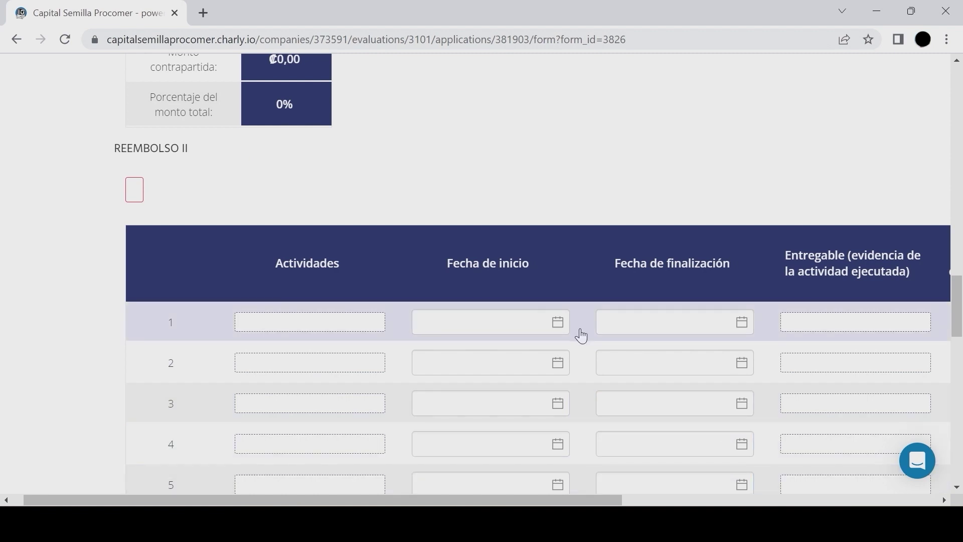
{"action": "scroll", "coordinate": [579, 352], "scroll_direction": "down", "scroll_amount": 1}
{"action": "scroll", "coordinate": [582, 360], "scroll_direction": "down", "scroll_amount": 2}
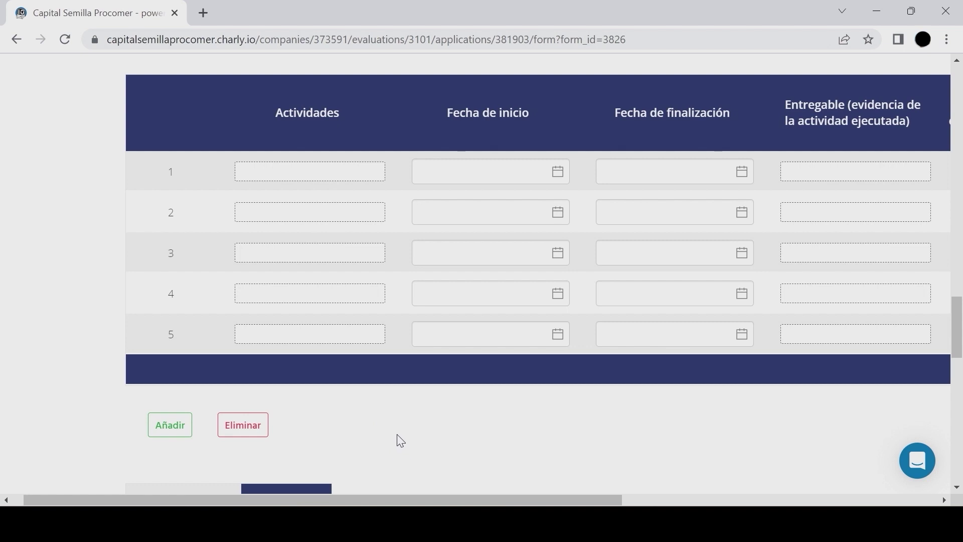
- Expand the REEMBOLSO III activity table and review its rows, the reimbursement summary and the Imprevistos box below it
{"action": "scroll", "coordinate": [538, 426], "scroll_direction": "down", "scroll_amount": 8}
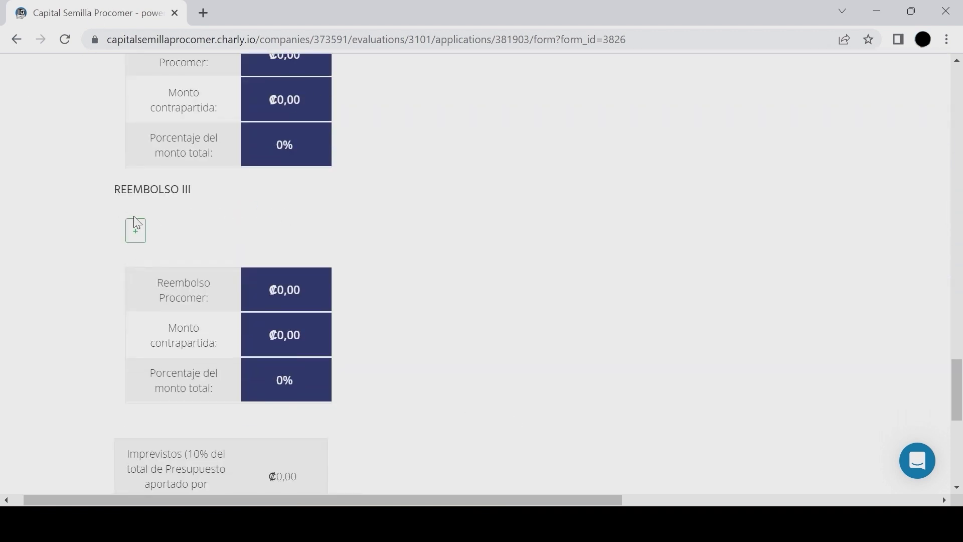
{"action": "left_click", "coordinate": [137, 232]}
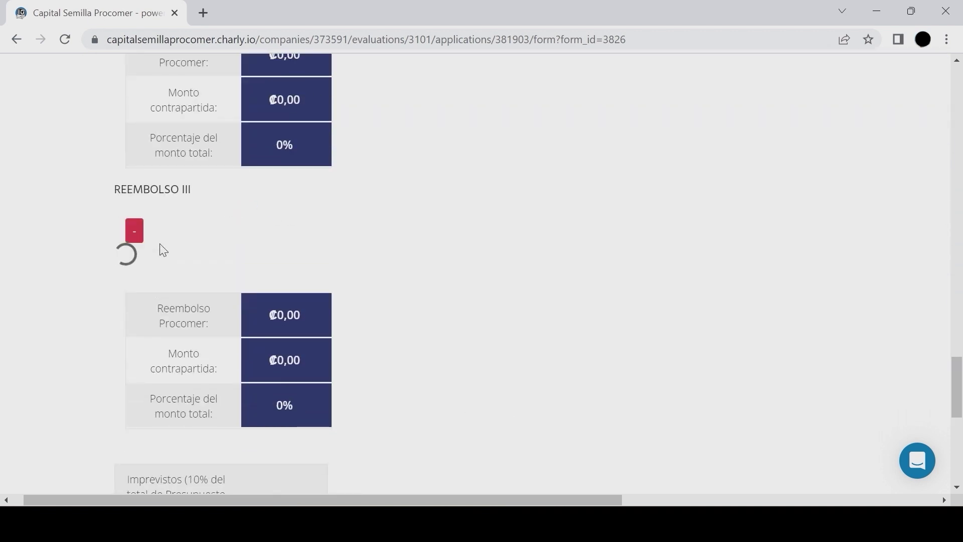
{"action": "scroll", "coordinate": [385, 473], "scroll_direction": "down", "scroll_amount": 1}
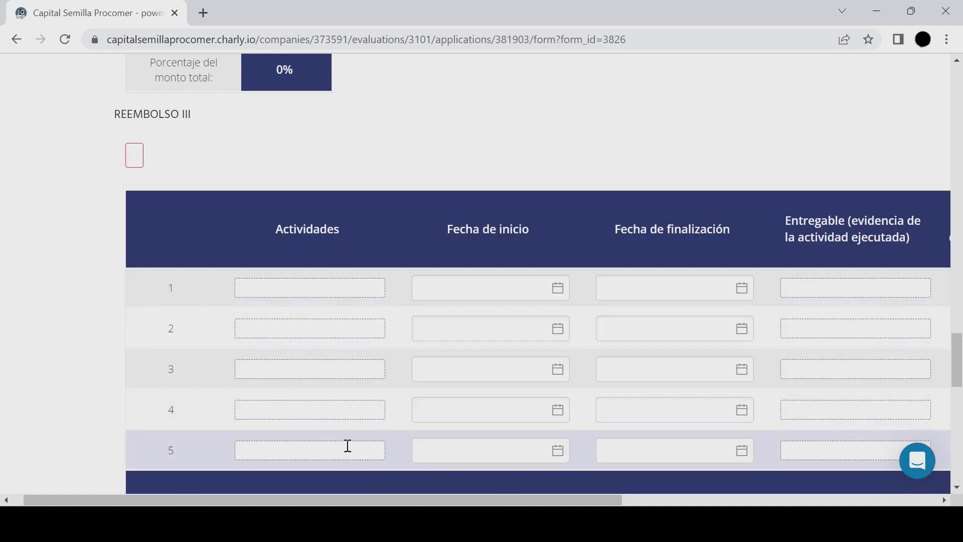
{"action": "scroll", "coordinate": [351, 454], "scroll_direction": "down", "scroll_amount": 1}
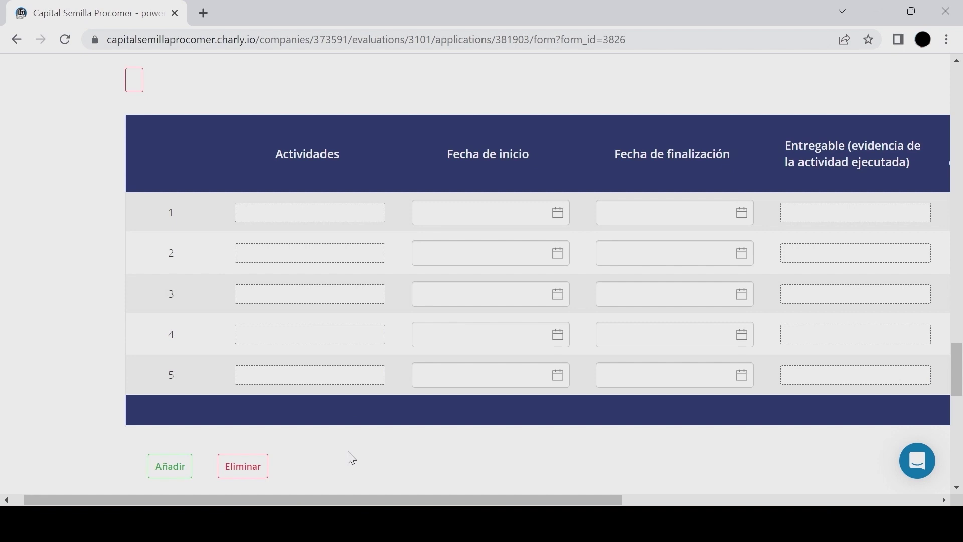
{"action": "scroll", "coordinate": [352, 458], "scroll_direction": "down", "scroll_amount": 1}
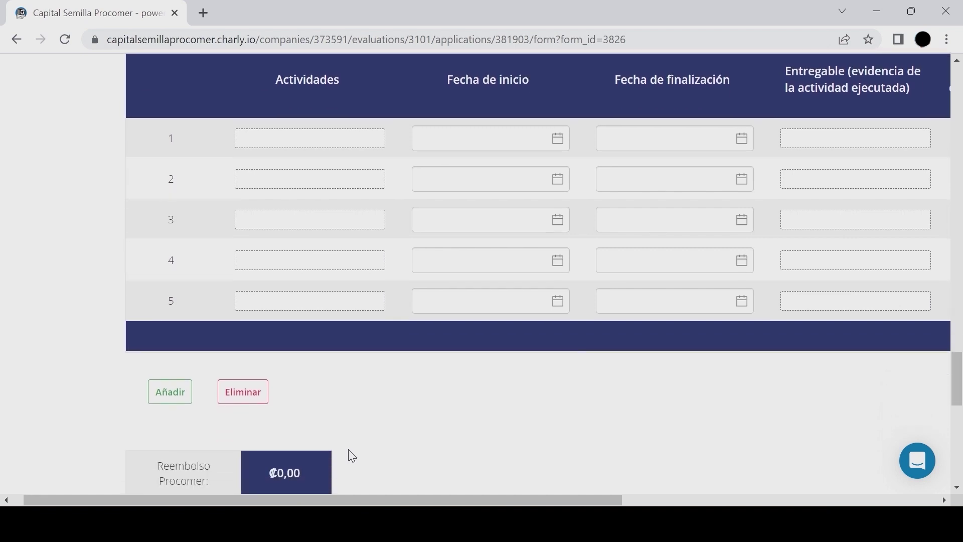
{"action": "scroll", "coordinate": [352, 457], "scroll_direction": "up", "scroll_amount": 1}
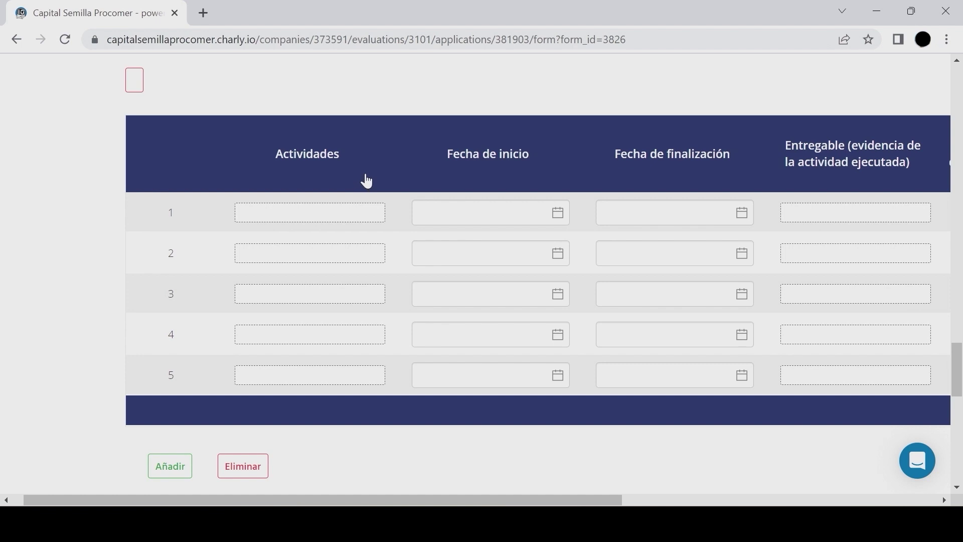
{"action": "scroll", "coordinate": [426, 442], "scroll_direction": "down", "scroll_amount": 3}
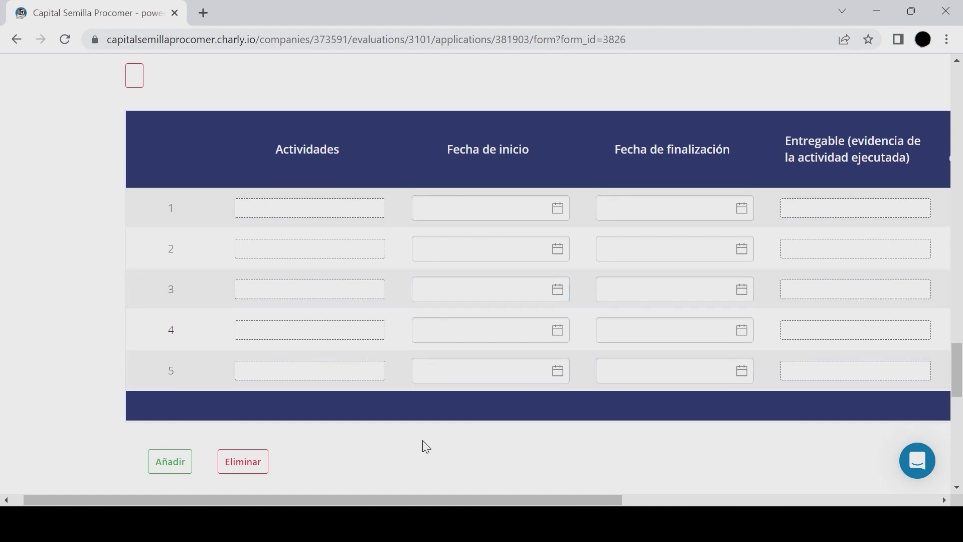
{"action": "scroll", "coordinate": [144, 430], "scroll_direction": "down", "scroll_amount": 2}
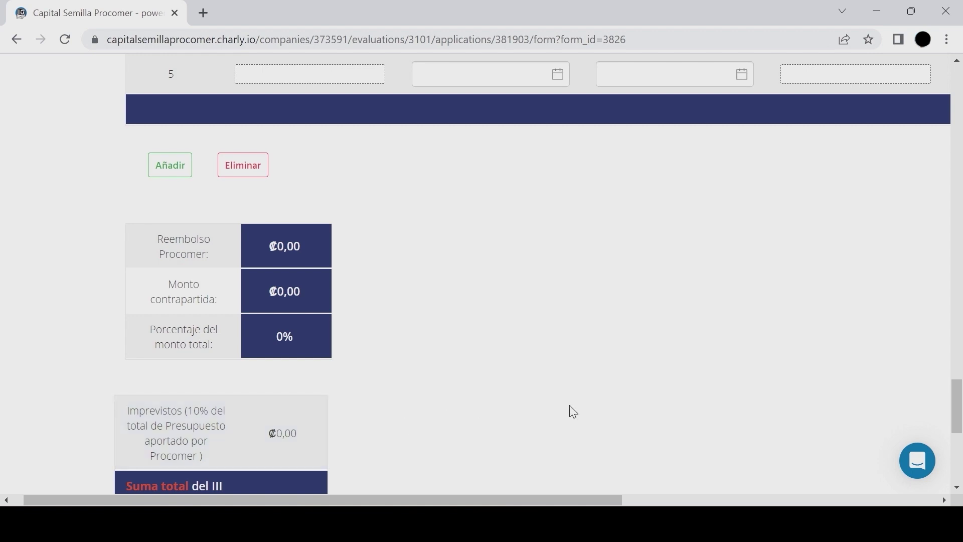
{"action": "scroll", "coordinate": [584, 421], "scroll_direction": "up", "scroll_amount": 3}
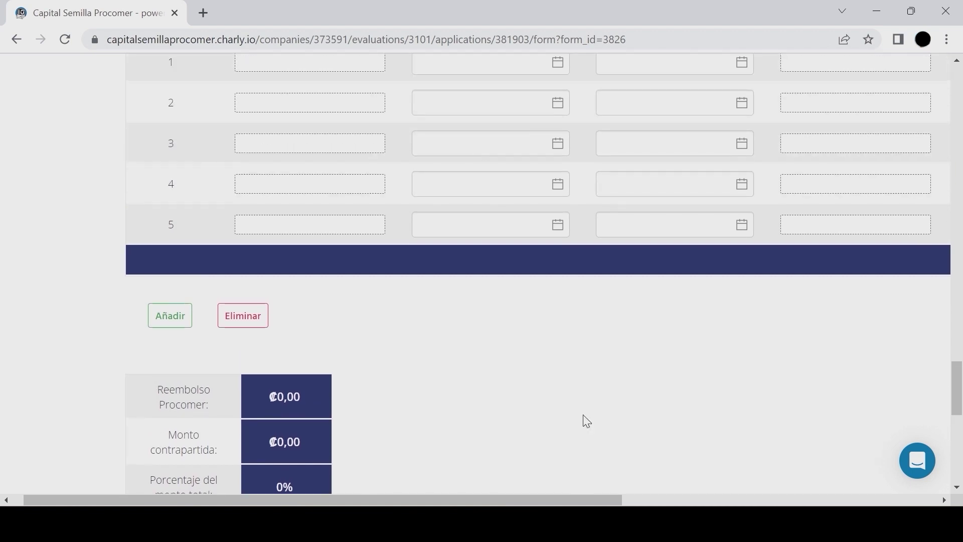
{"action": "scroll", "coordinate": [586, 422], "scroll_direction": "up", "scroll_amount": 3}
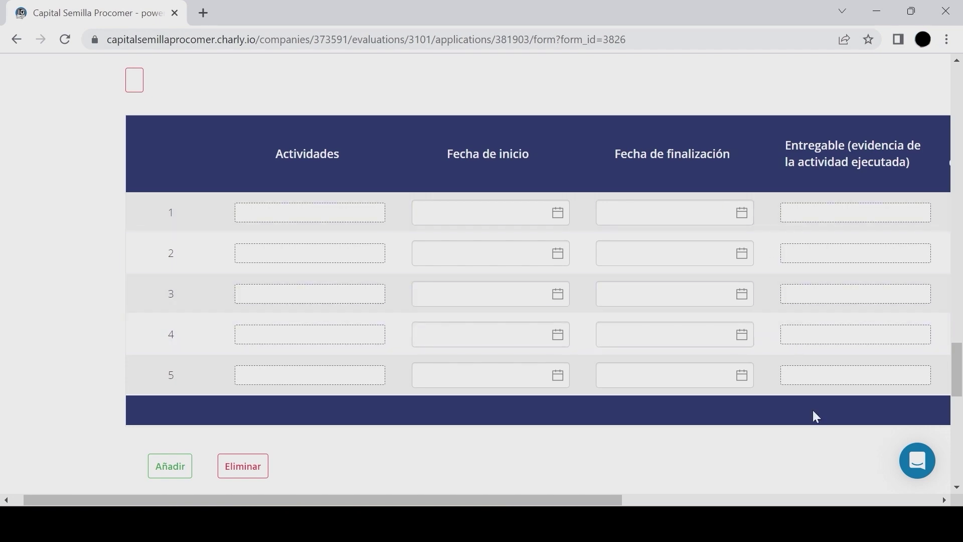
- Open the TÉRMINOS Y CONDICIONES section, review its declarations, and continue to the Resumen section
{"action": "scroll", "coordinate": [817, 416], "scroll_direction": "up", "scroll_amount": 20}
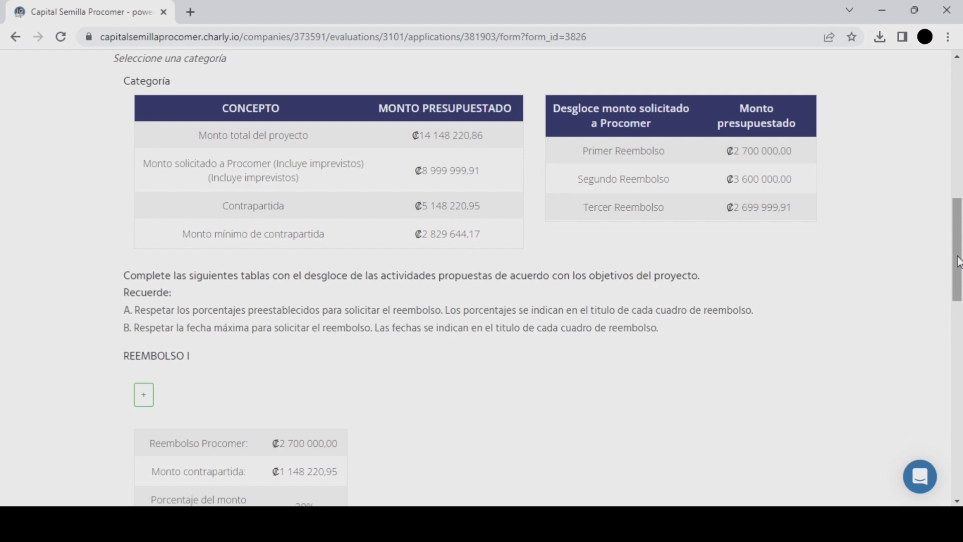
{"action": "left_click_drag", "start_coordinate": [959, 261], "coordinate": [958, 125]}
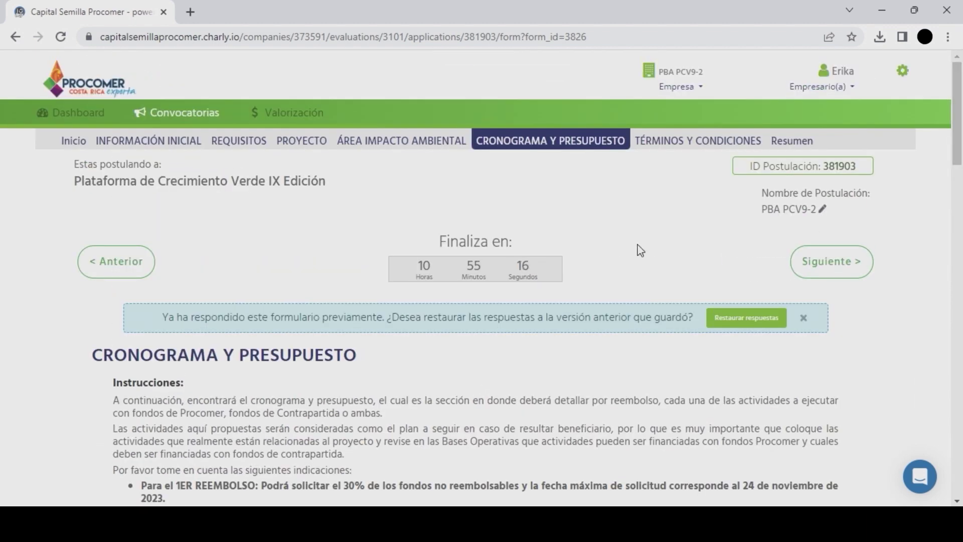
{"action": "left_click", "coordinate": [685, 150]}
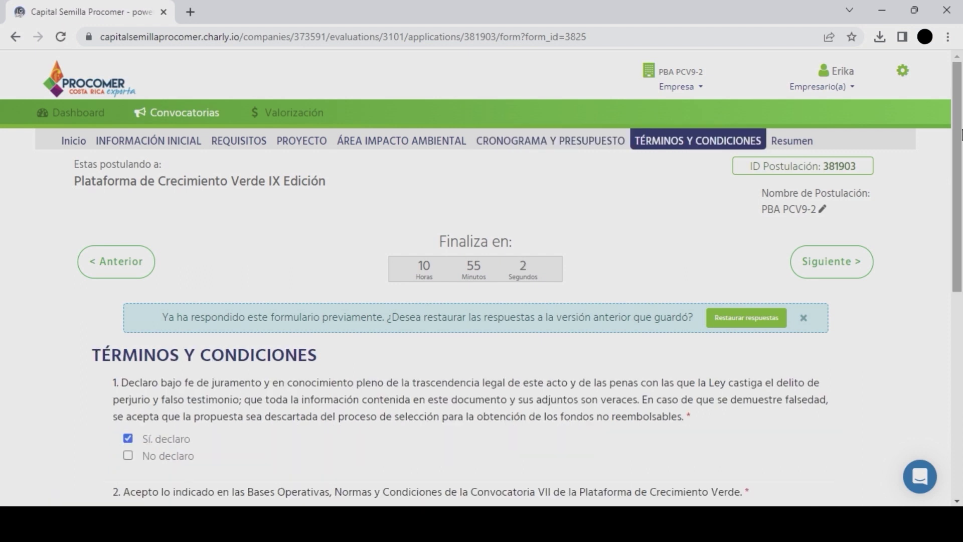
{"action": "left_click_drag", "start_coordinate": [960, 134], "coordinate": [959, 275]}
{"action": "left_click", "coordinate": [609, 397]}
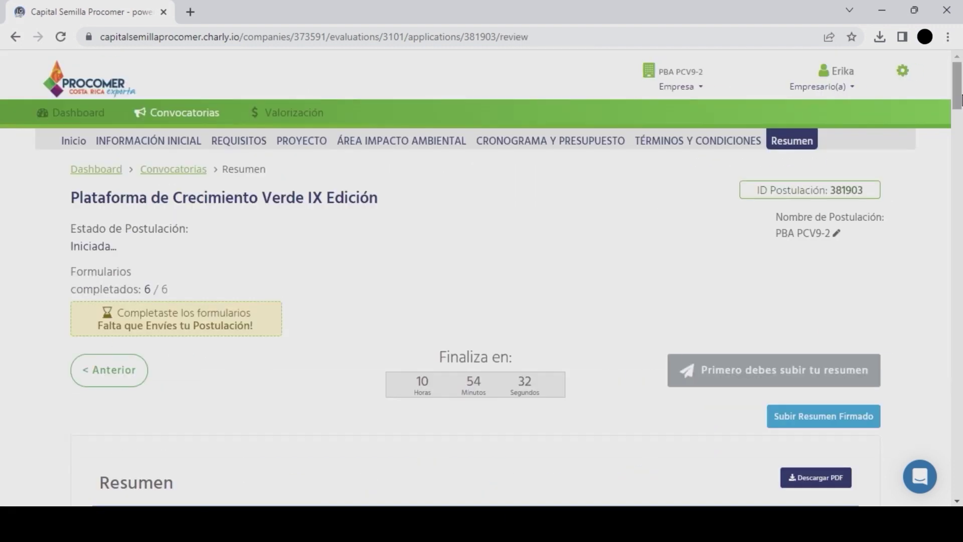
- Download the application summary as a PDF and return to the Resumen page
{"action": "left_click_drag", "start_coordinate": [960, 98], "coordinate": [960, 126]}
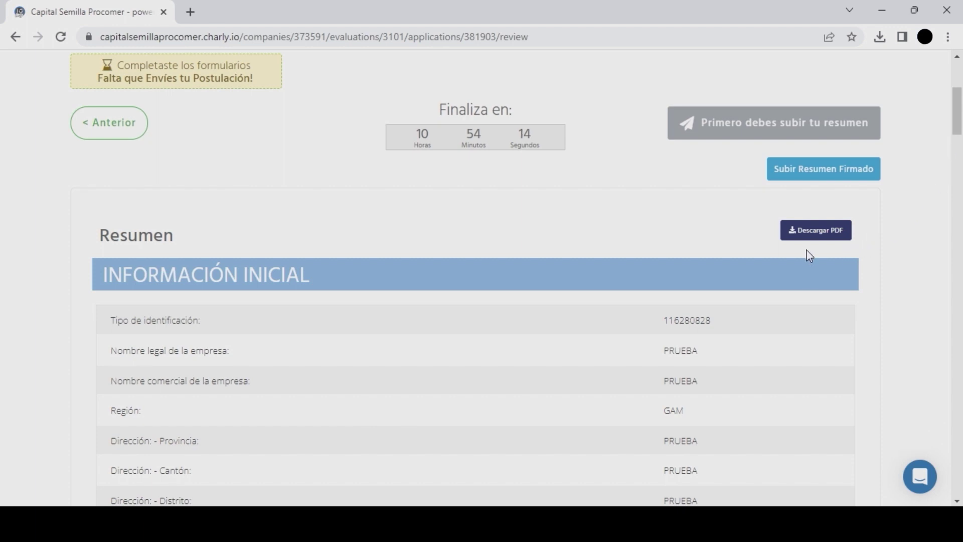
{"action": "left_click", "coordinate": [825, 235]}
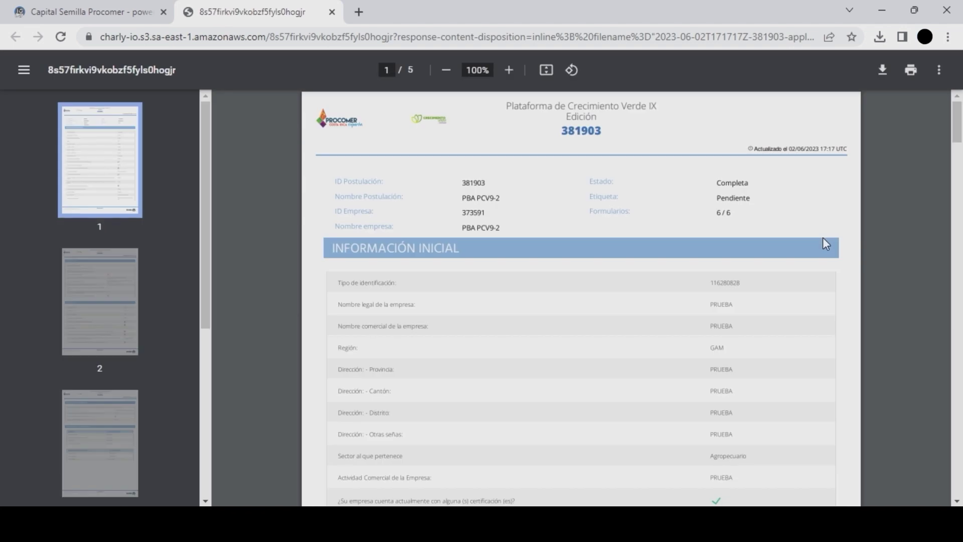
{"action": "left_click", "coordinate": [120, 13]}
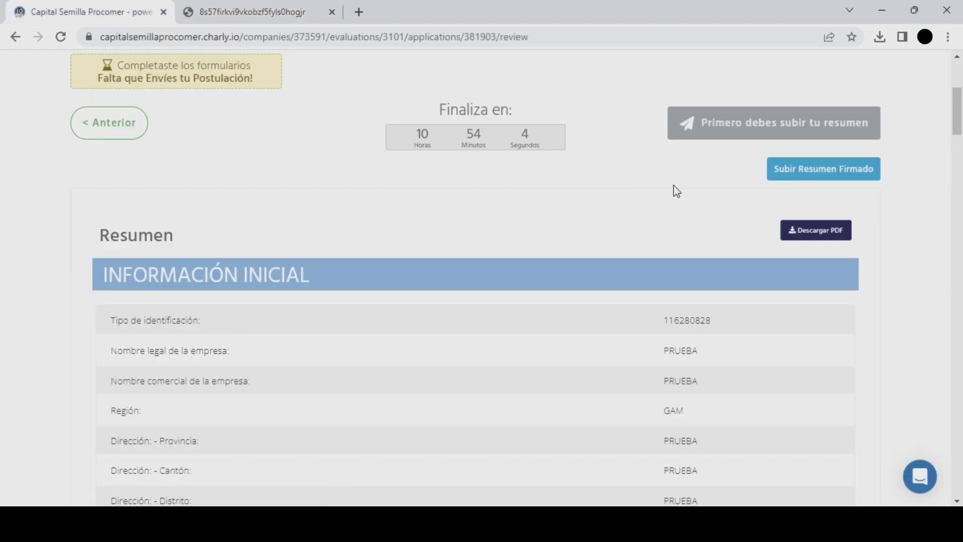
- Upload "Crecimiento-Verde-2023 fv mayo 25" as the signed summary and submit the application, checking its Estado de Postulación
{"action": "left_click", "coordinate": [805, 170]}
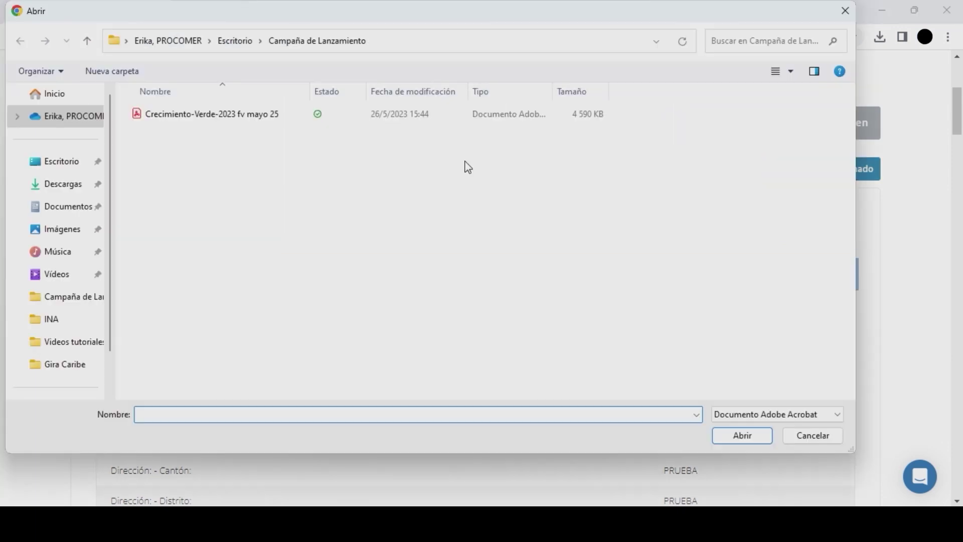
{"action": "double_click", "coordinate": [244, 113]}
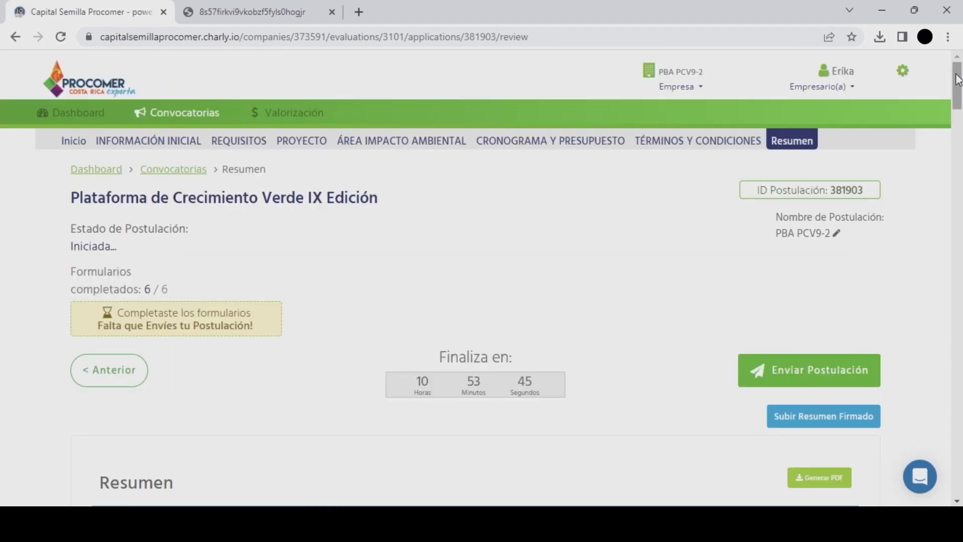
{"action": "scroll", "coordinate": [727, 181], "scroll_direction": "down", "scroll_amount": 4}
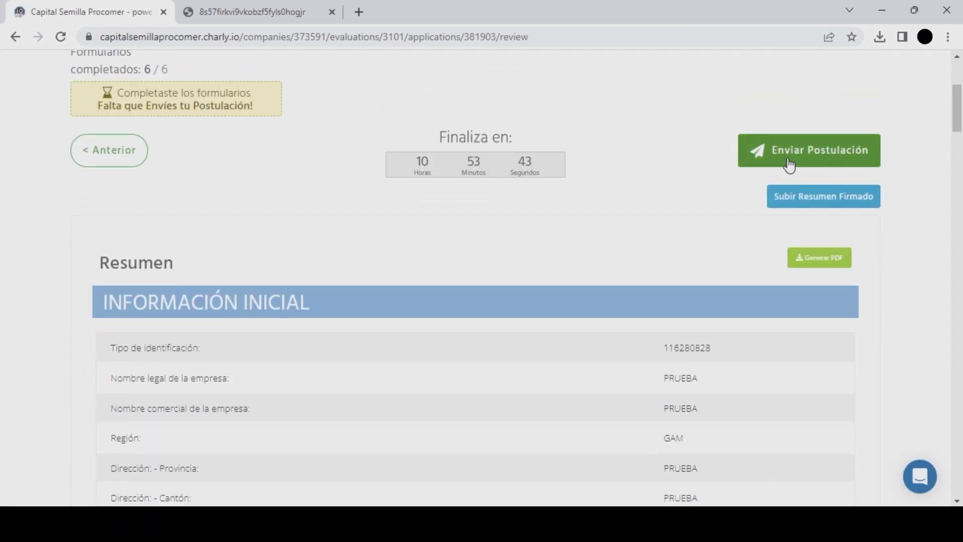
{"action": "left_click", "coordinate": [809, 150]}
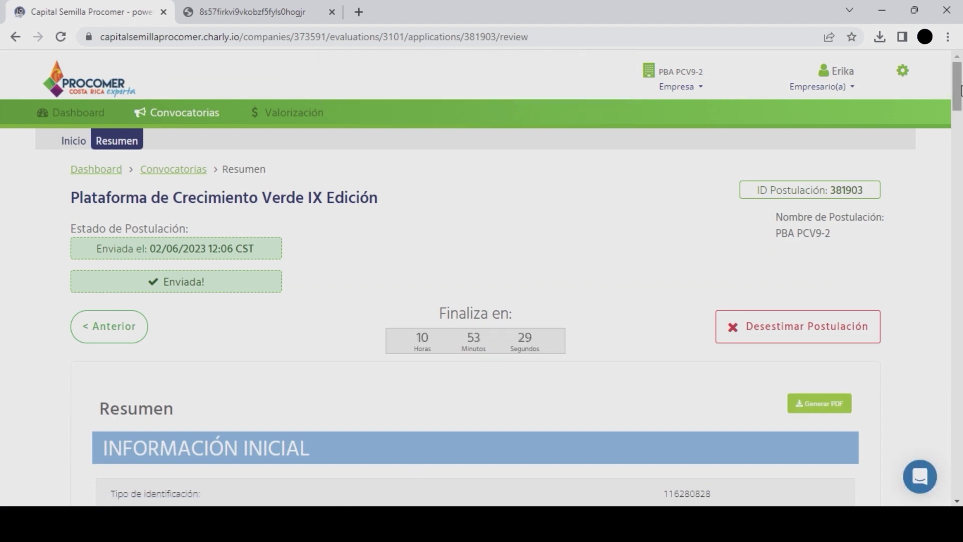
{"action": "scroll", "coordinate": [383, 223], "scroll_direction": "down", "scroll_amount": 2}
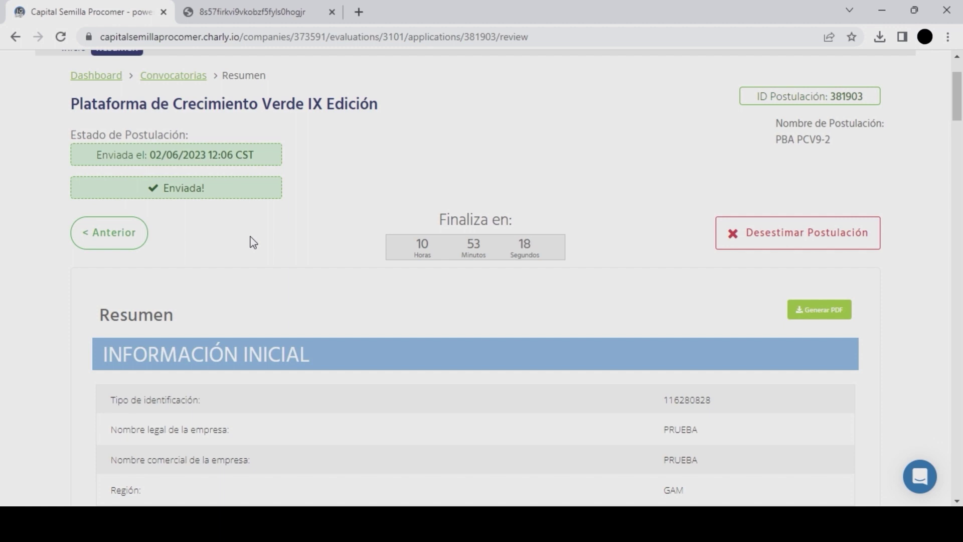
- Withdraw the submitted application with Desestimar Postulación and confirm the withdrawal
{"action": "left_click", "coordinate": [766, 244]}
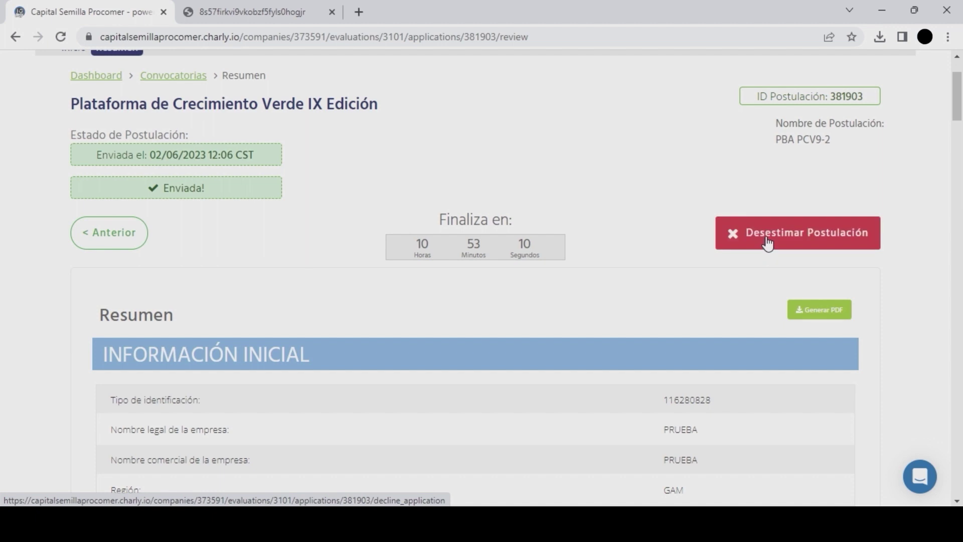
{"action": "left_click", "coordinate": [766, 244]}
{"action": "left_click", "coordinate": [537, 120]}
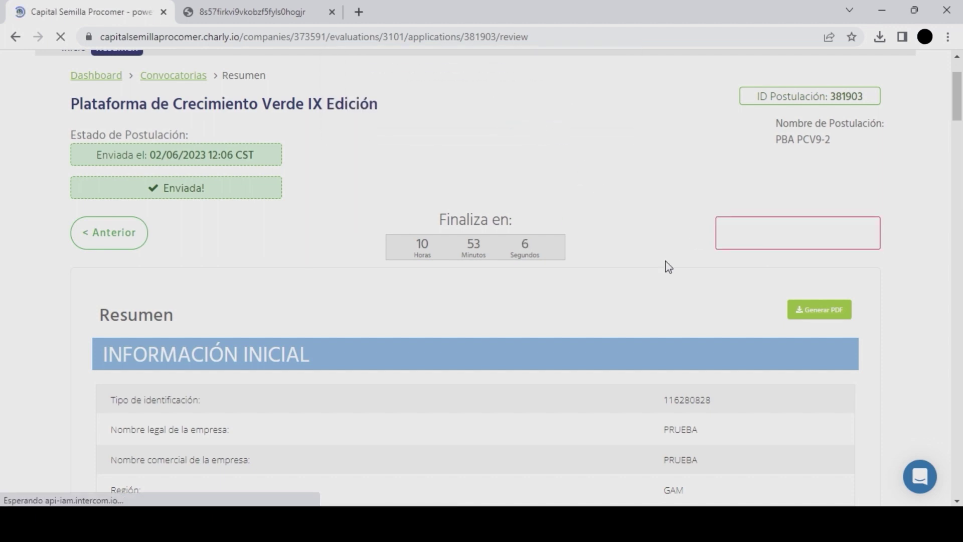
{"action": "scroll", "coordinate": [958, 90], "scroll_direction": "down", "scroll_amount": 3}
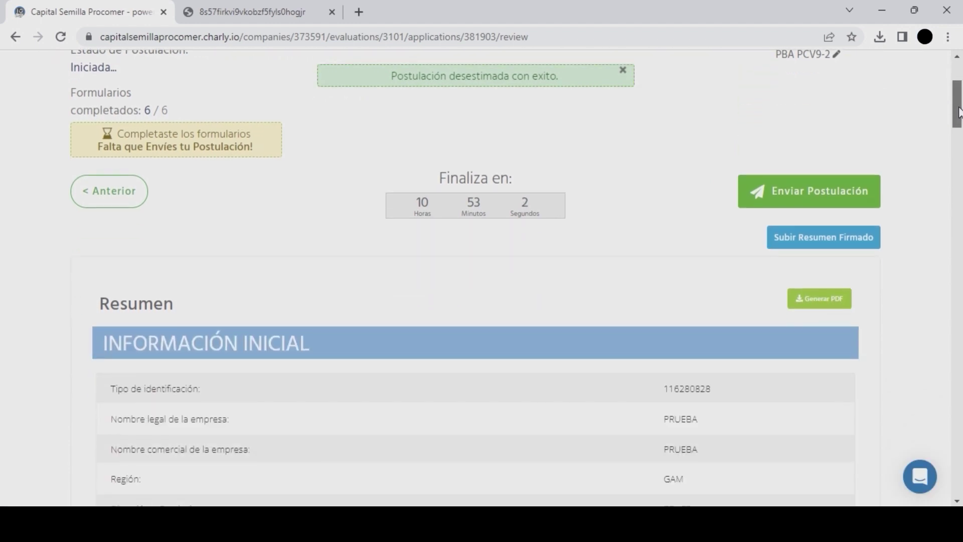